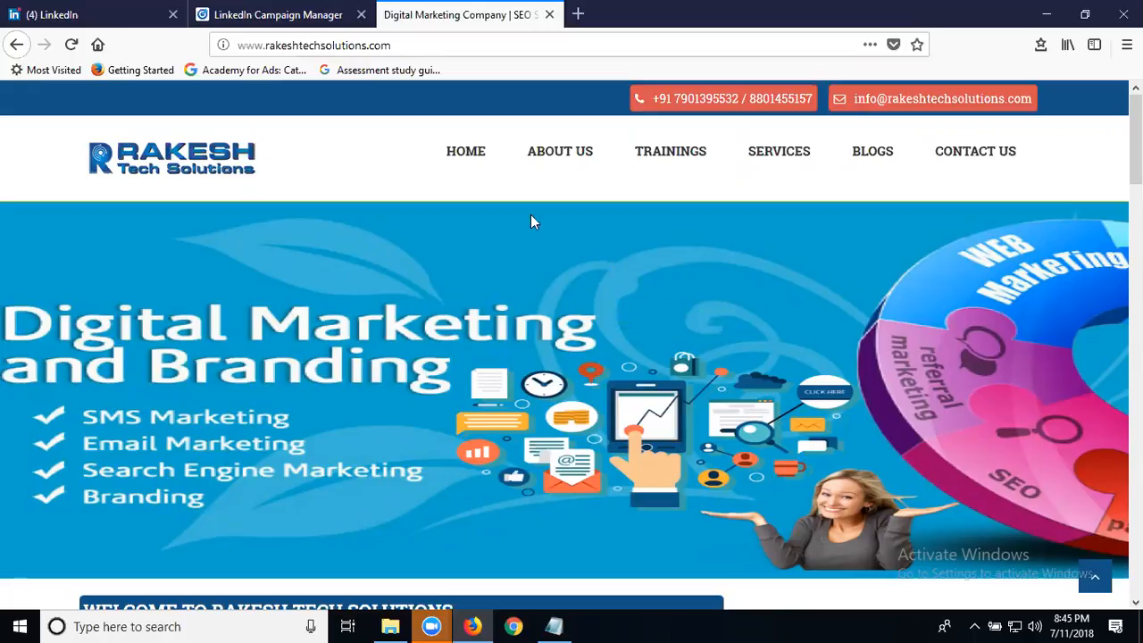
Leave the company website and show Campaign Manager's All accounts list in Firefox.
left_click(136, 18)
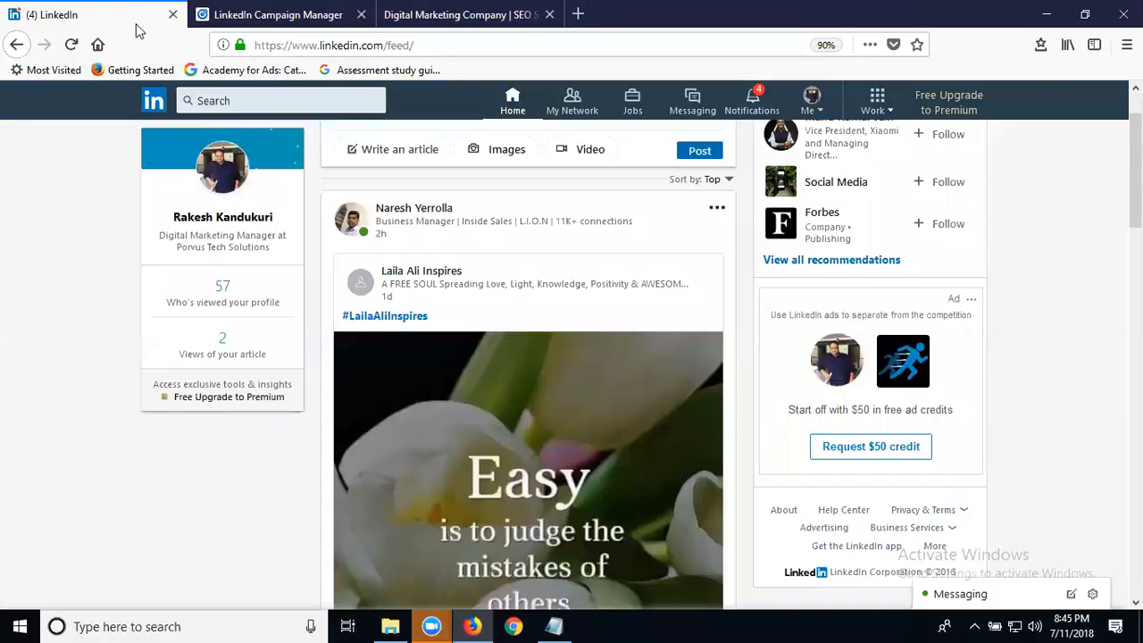
left_click(299, 25)
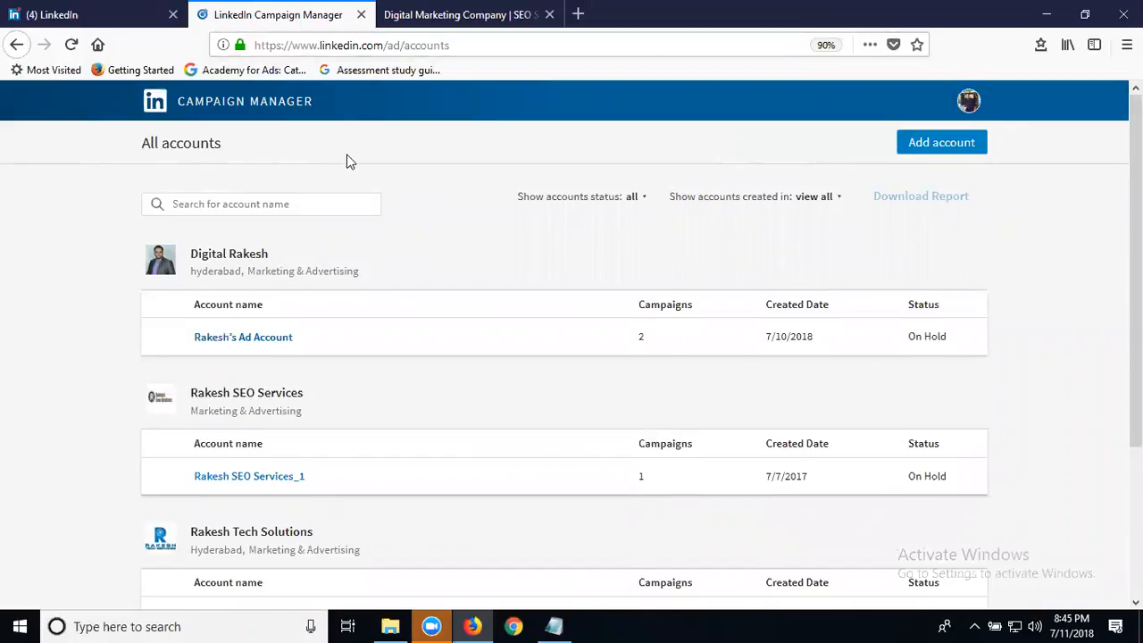
Open the rts Ad Account and start creating a new campaign.
scroll(280, 215, "down", 3)
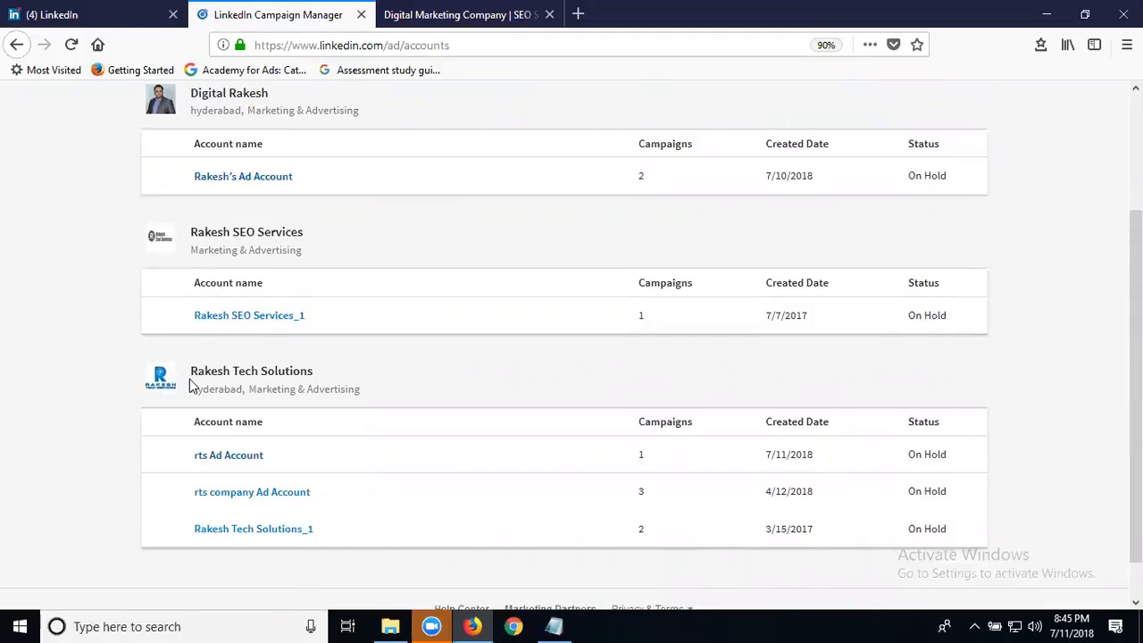
left_click(226, 459)
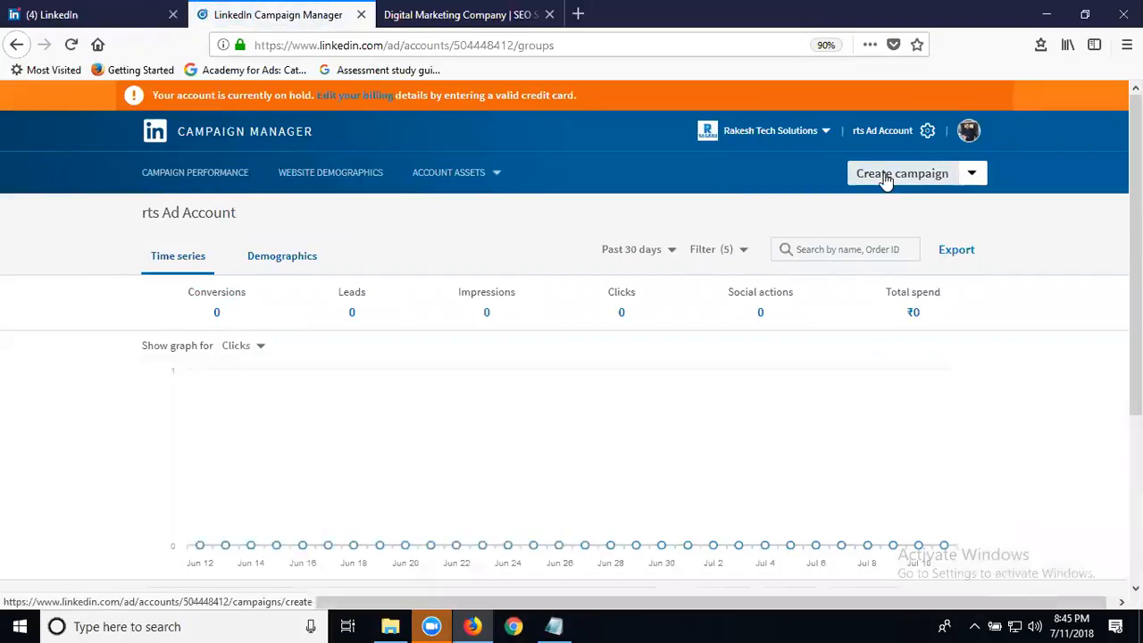
left_click(886, 179)
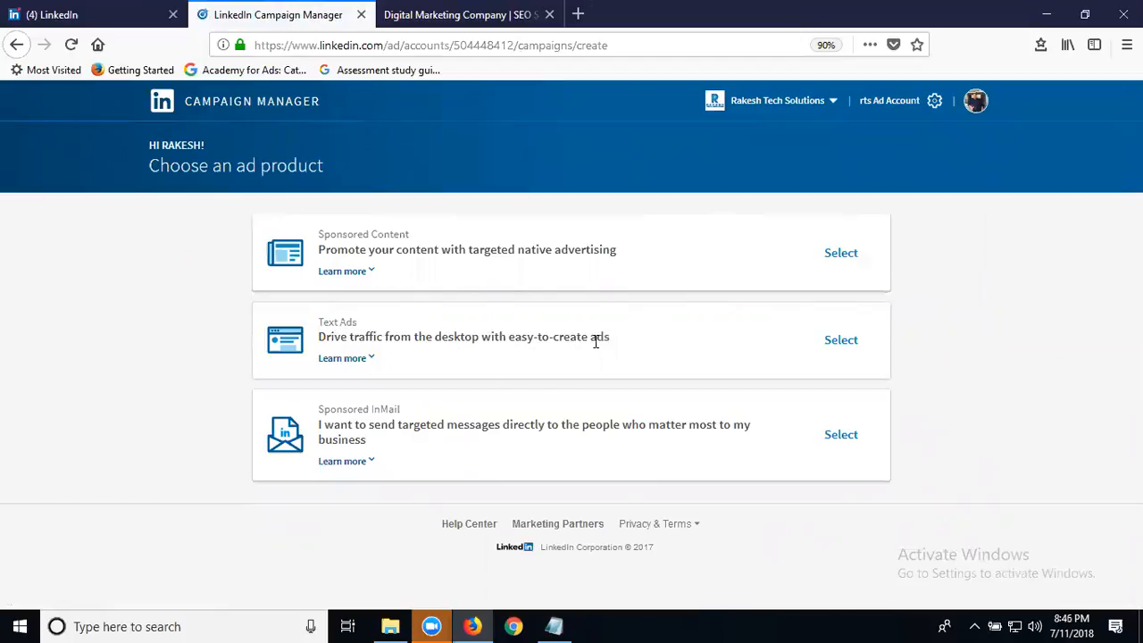
left_click(85, 21)
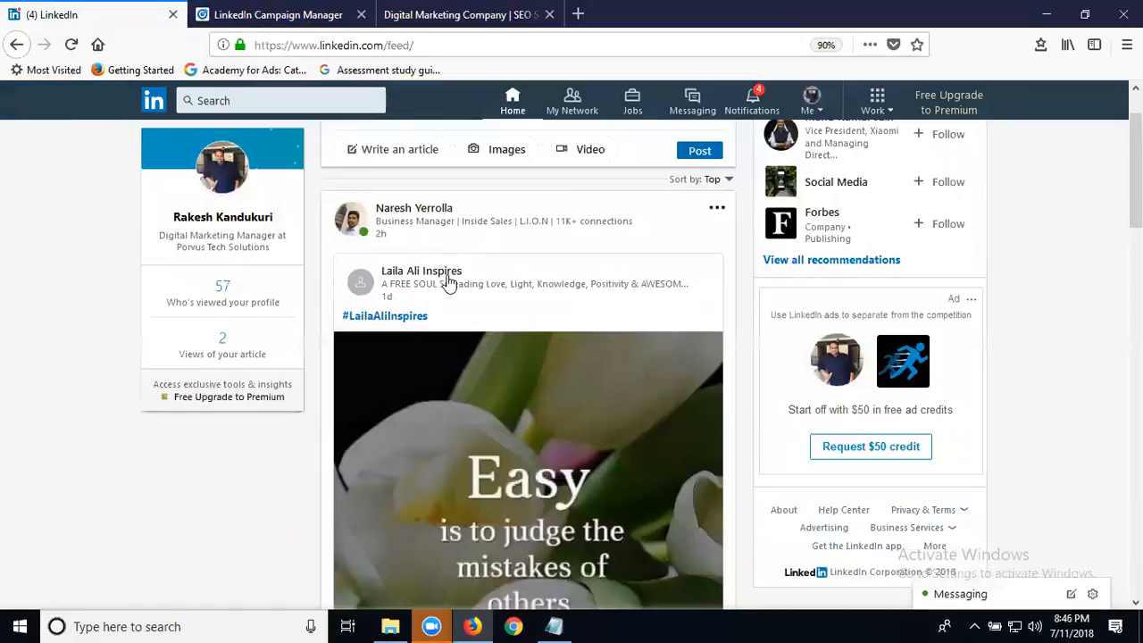
scroll(449, 295, "down", 5)
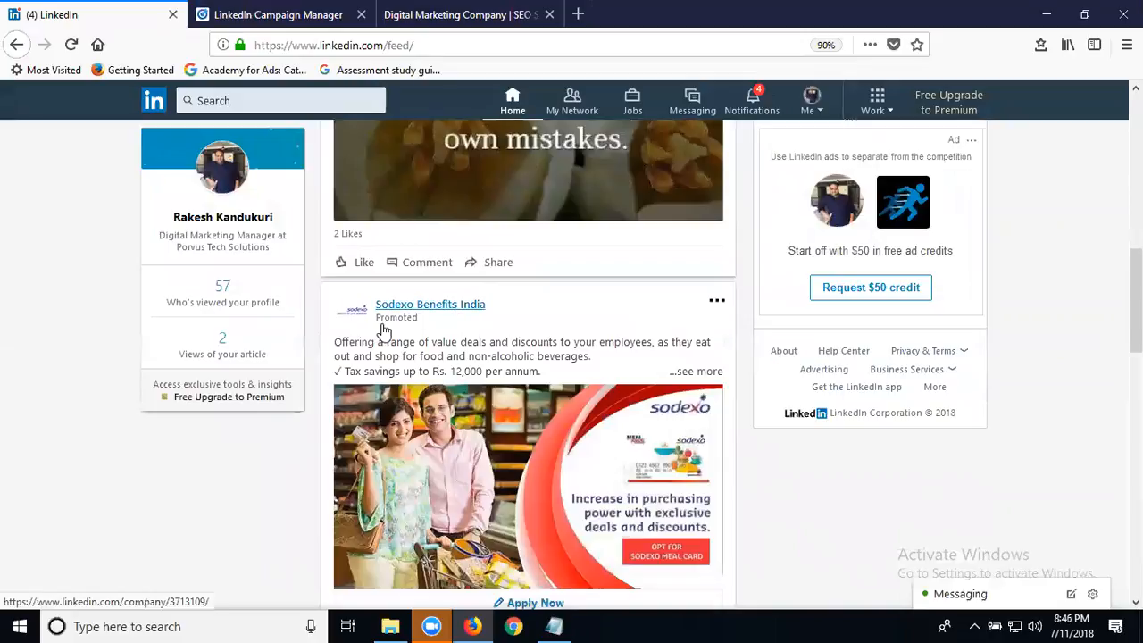
scroll(453, 393, "down", 1)
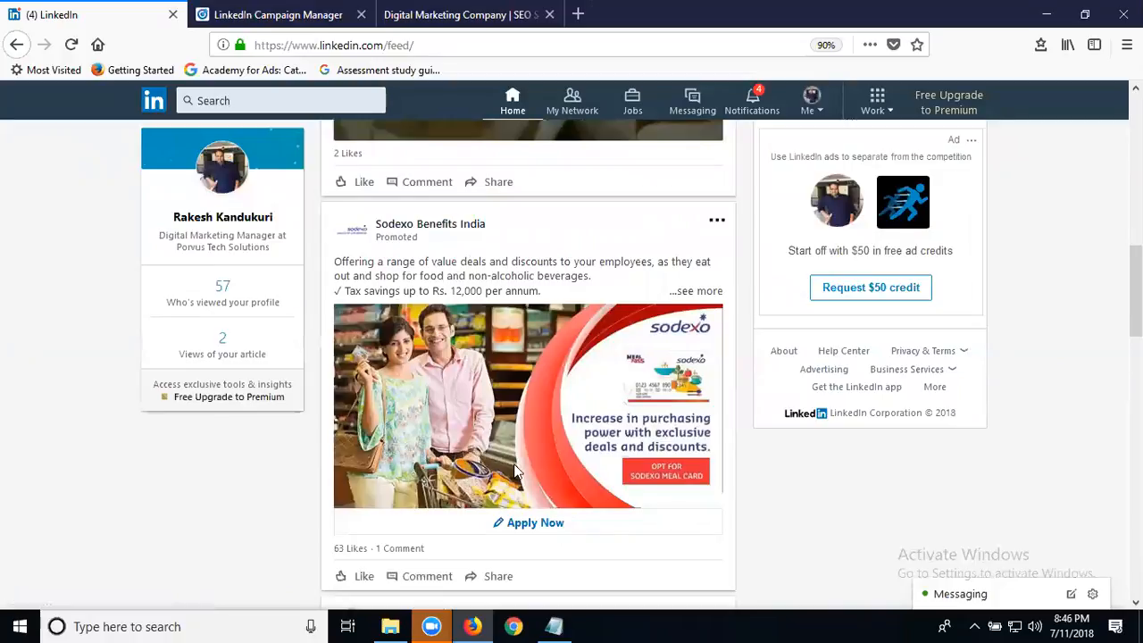
left_click(530, 524)
scroll(501, 424, "down", 5)
scroll(500, 429, "up", 4)
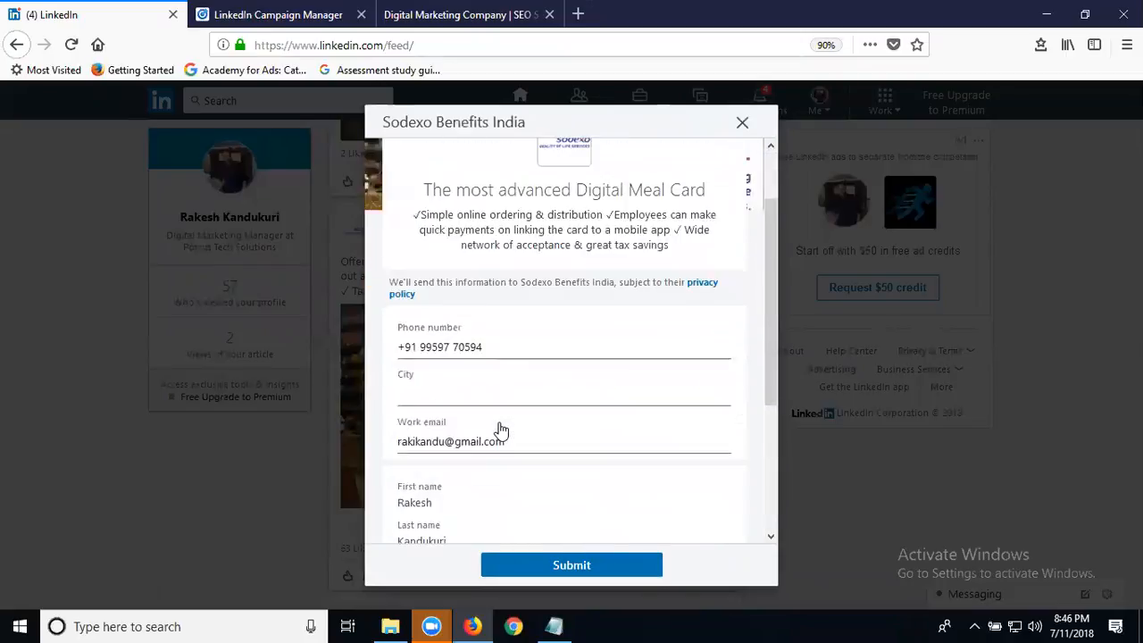
scroll(501, 427, "up", 2)
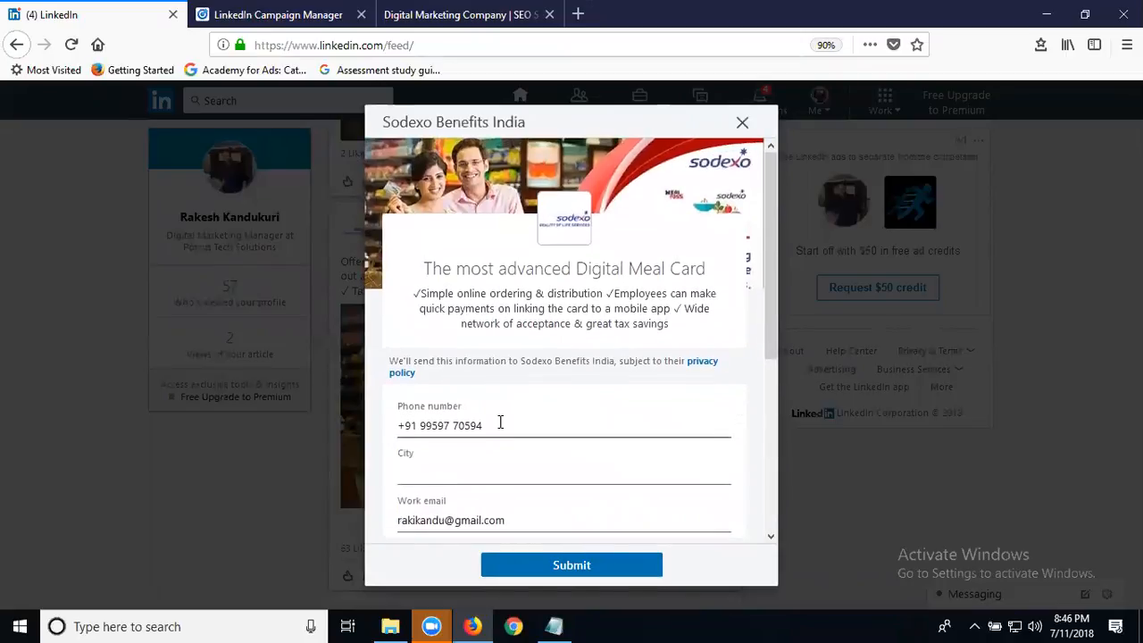
left_click(742, 125)
left_click(290, 19)
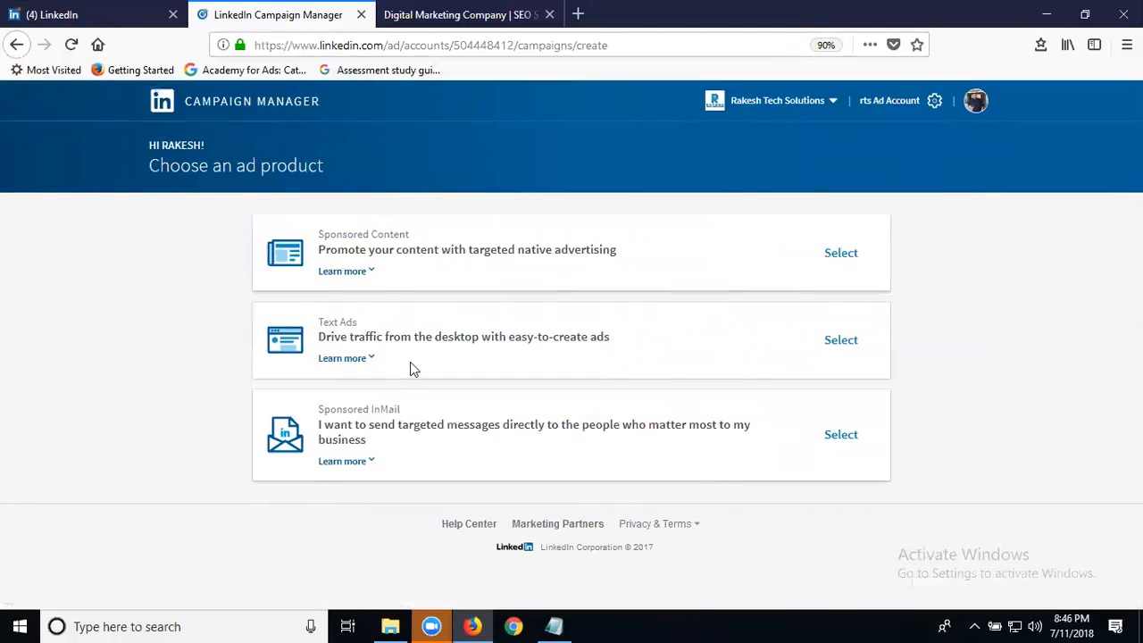
Read the Text Ads details, then select Text Ads as the campaign's ad product.
left_click(368, 362)
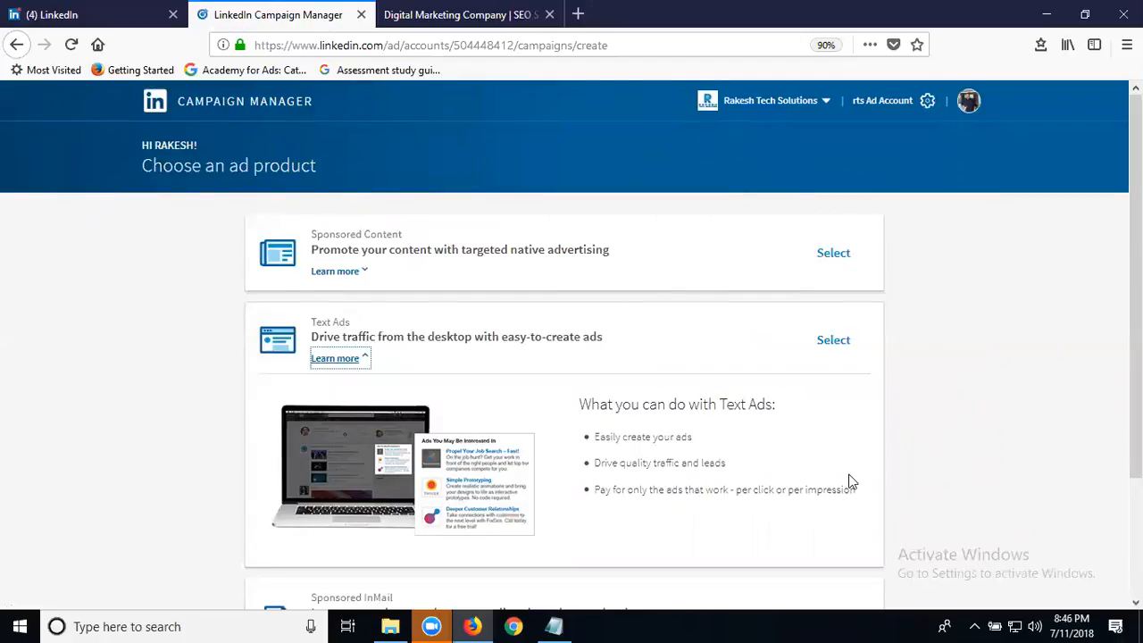
left_click(836, 341)
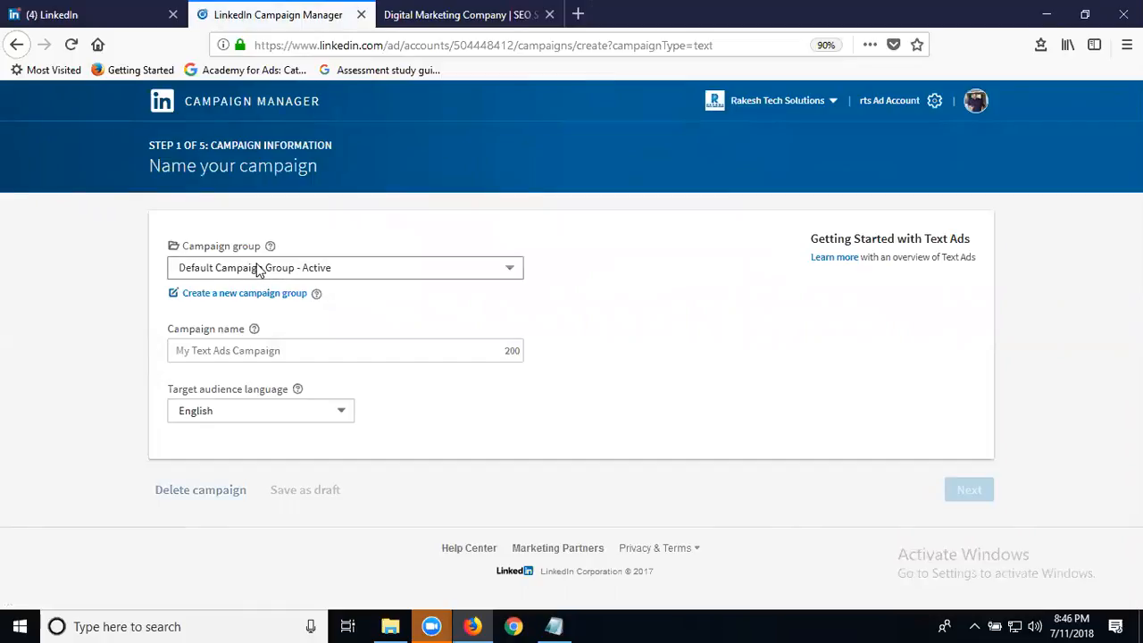
Name the campaign 'rts clicks' and continue to the Create your ad step.
left_click(265, 349)
type("rts")
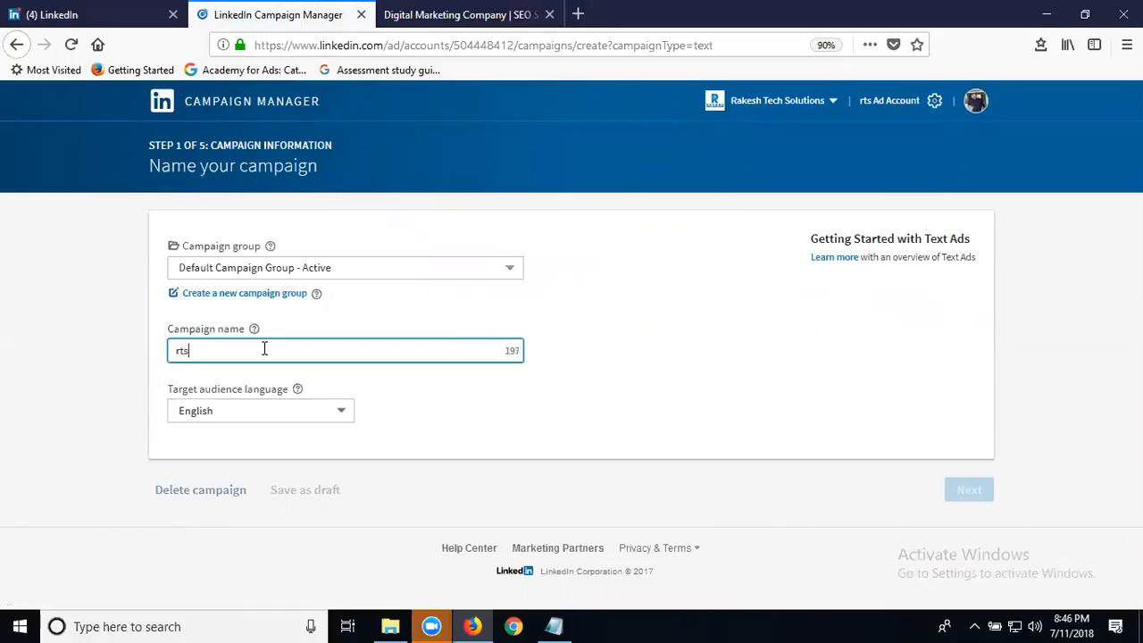
type(" c")
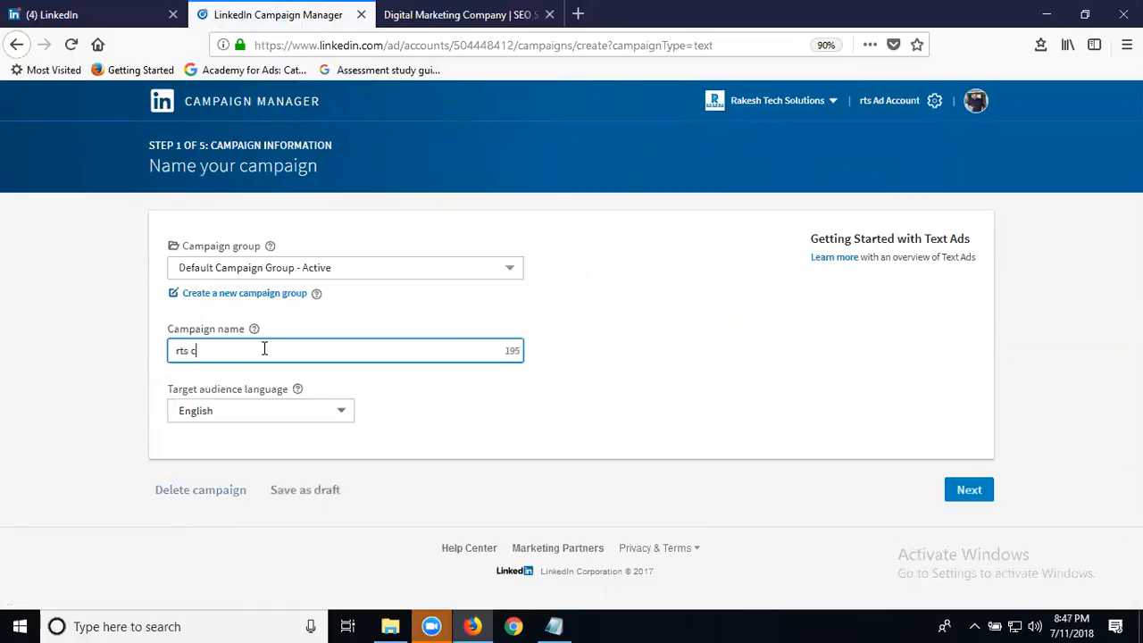
type("licks")
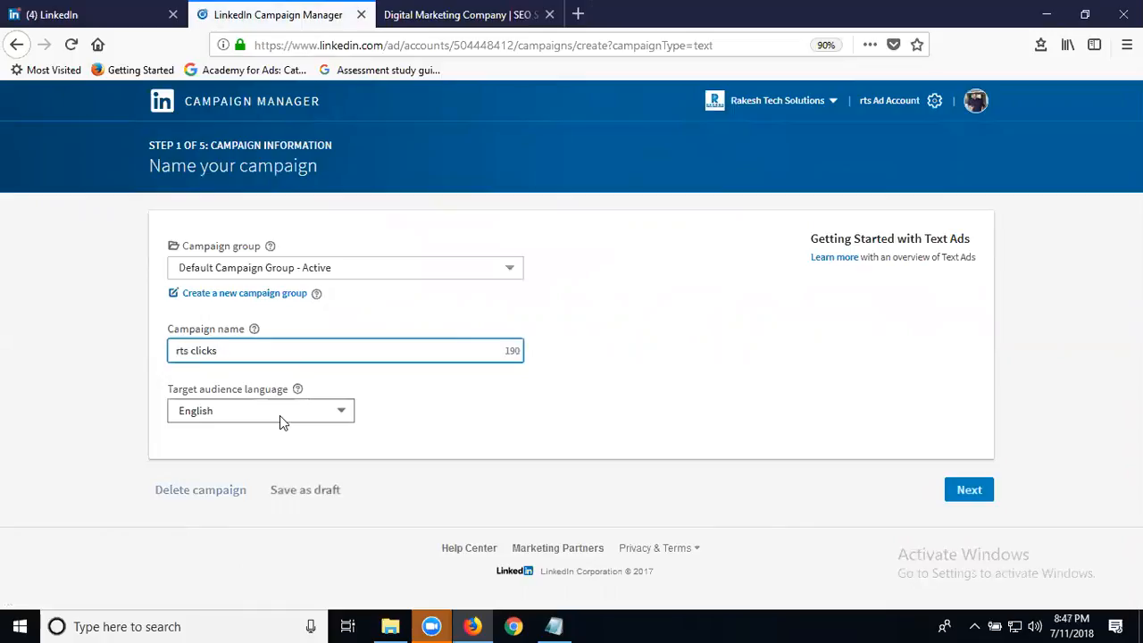
left_click(967, 491)
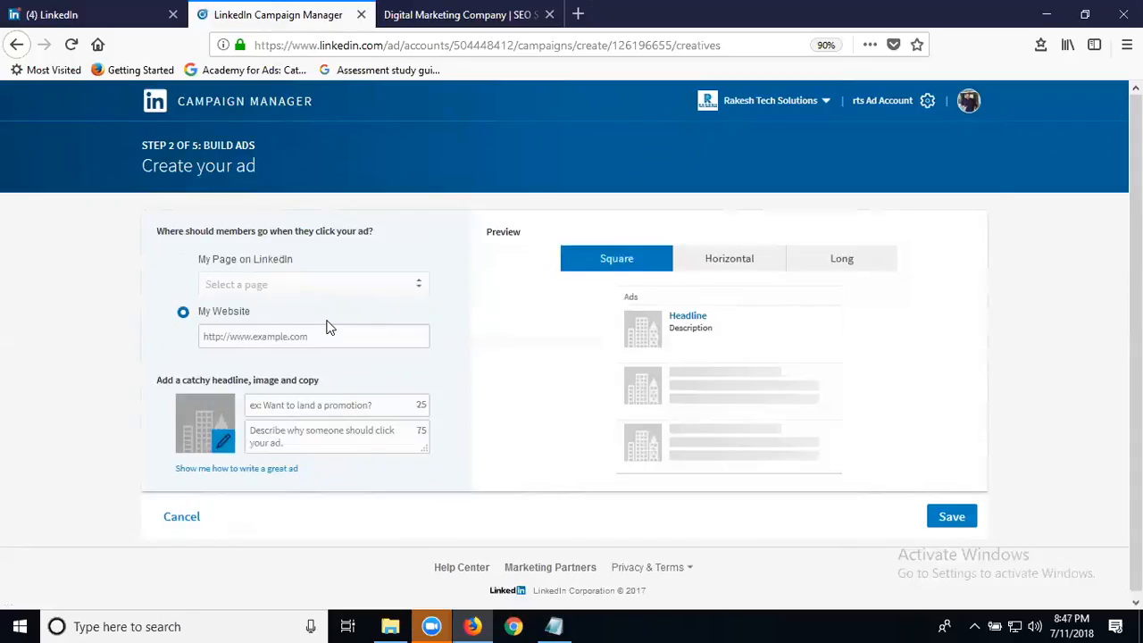
Paste the company website address as the ad's destination URL and upload the dm image.
left_click(262, 336)
left_click(416, 18)
left_click(390, 45)
key("ctrl+c")
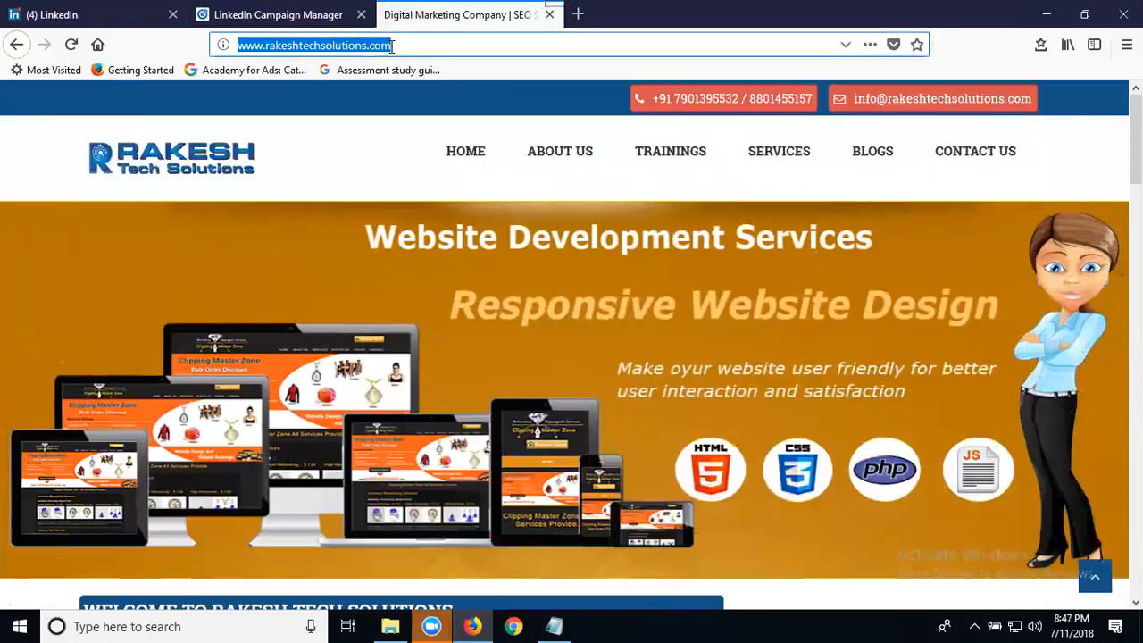
left_click(272, 15)
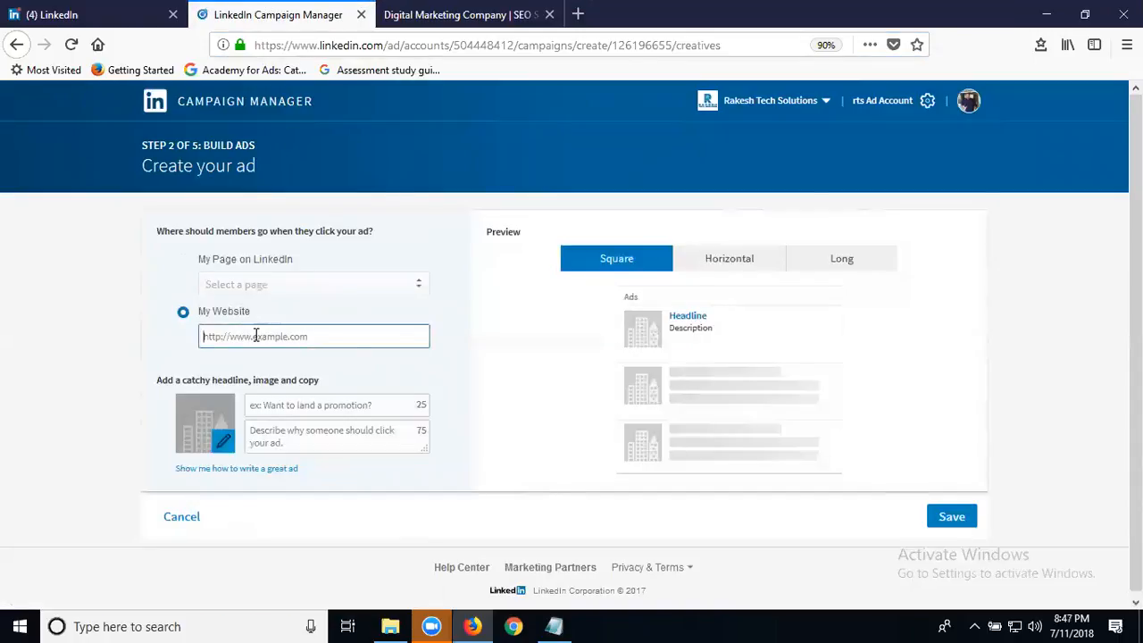
key("ctrl+v")
left_click(224, 438)
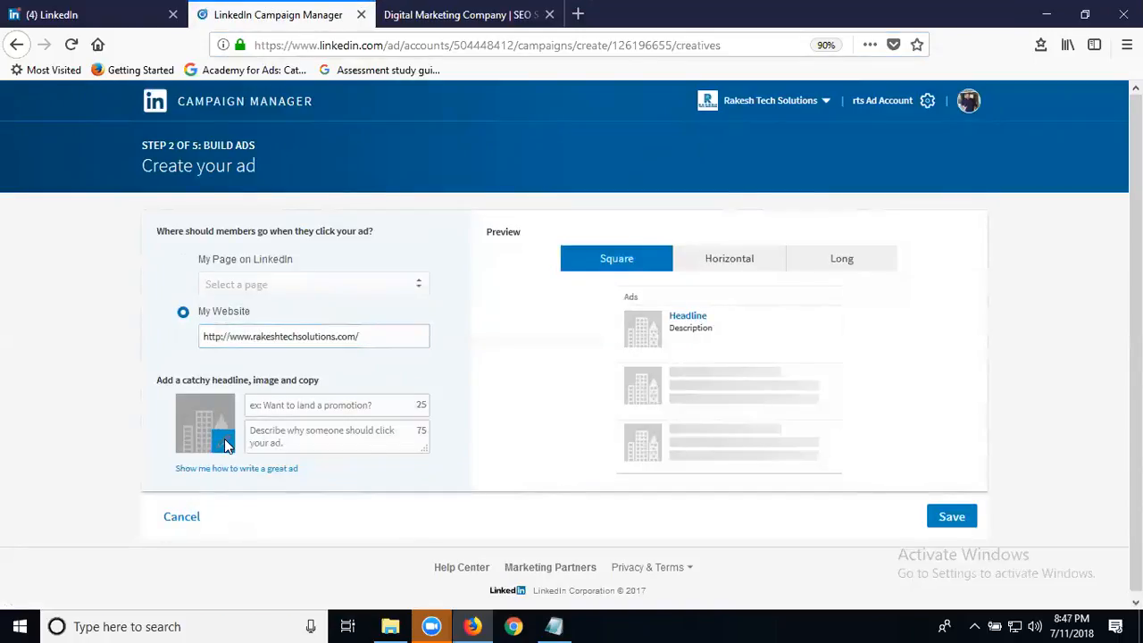
left_click(391, 271)
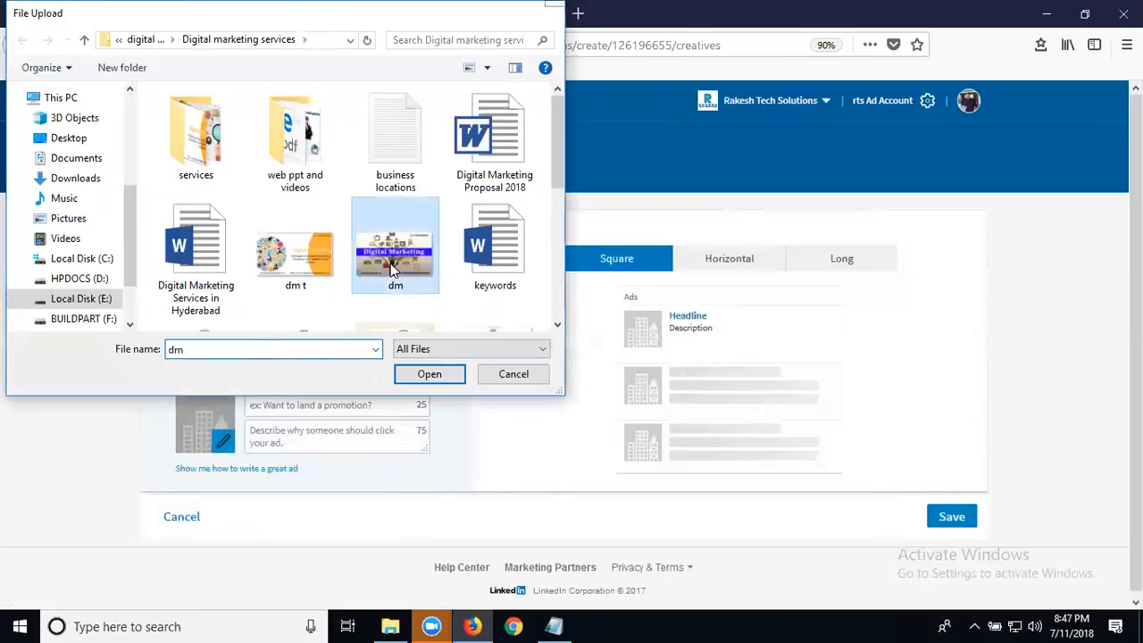
double_click(391, 270)
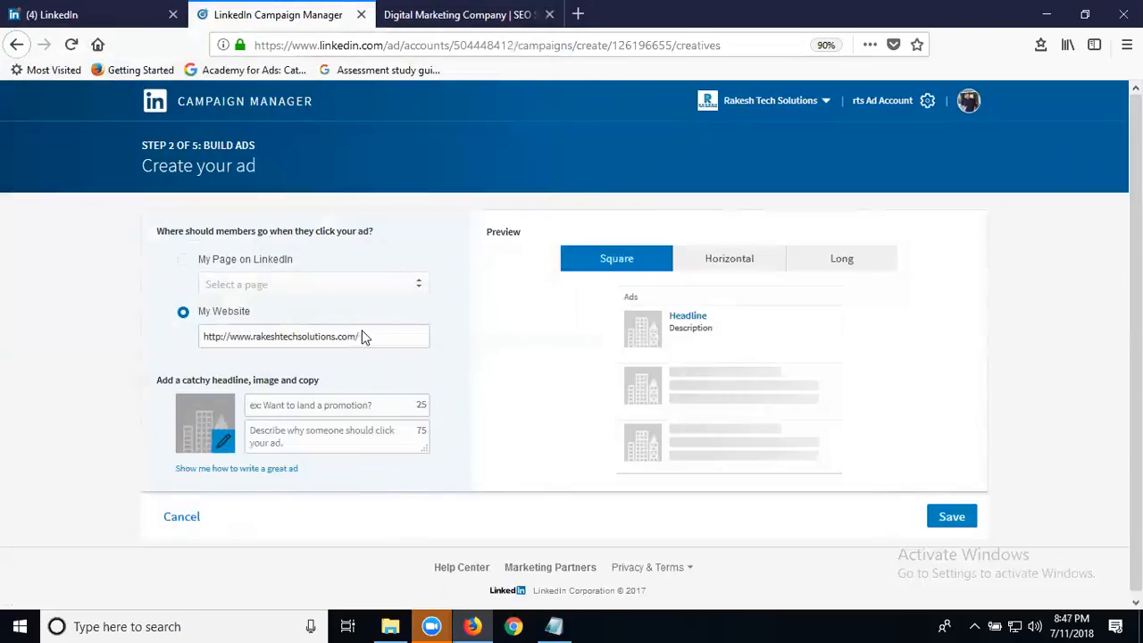
Headline the ad 'Digital Marketing Service', describe the services with a contact number, and save it.
left_click(298, 407)
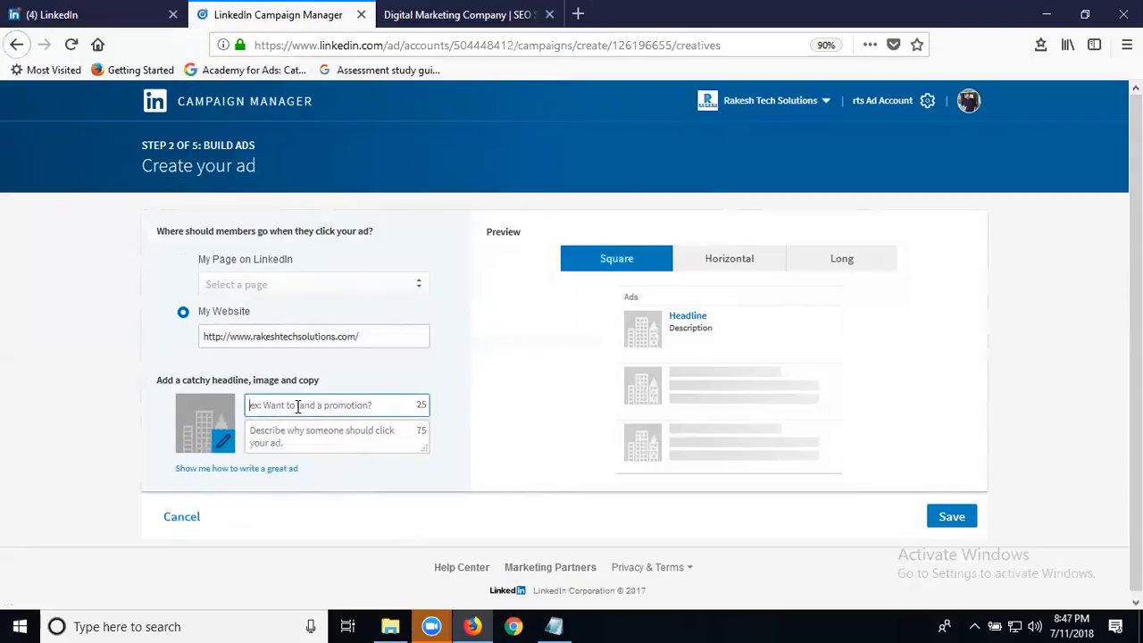
type("Digital Mar")
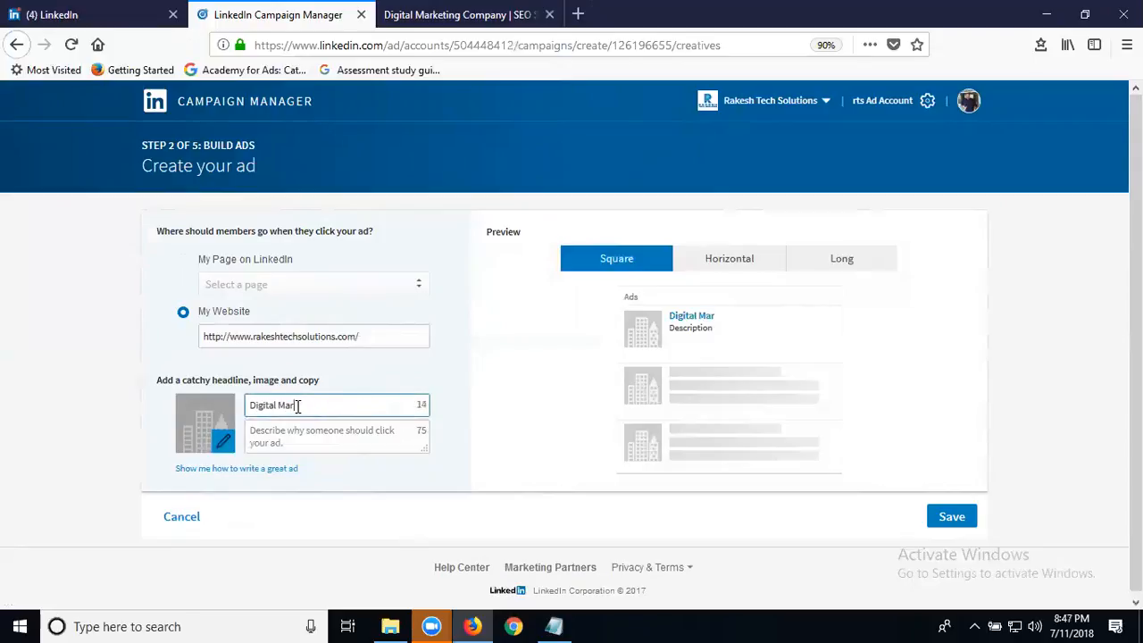
type("keting Servic")
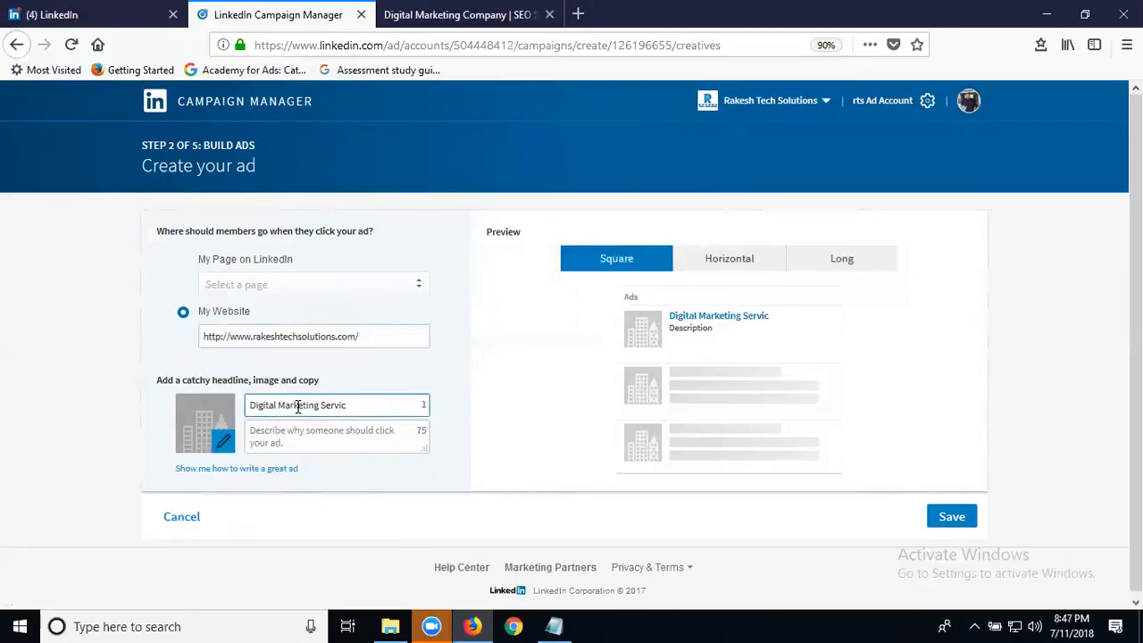
type("e")
left_click(304, 430)
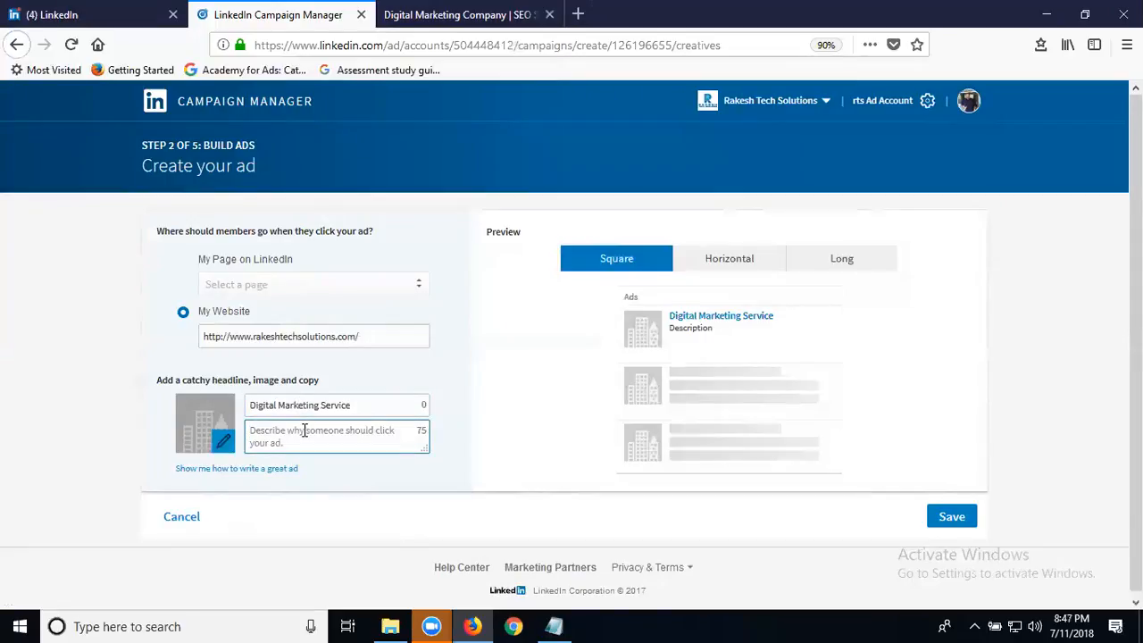
type("For")
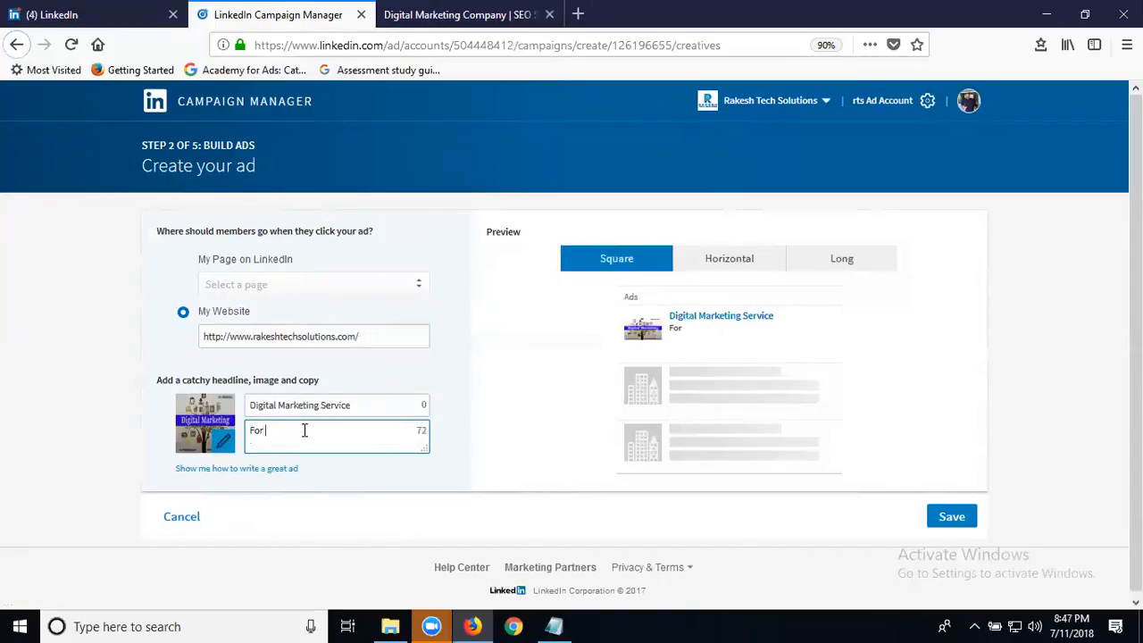
type(" Contact Digital Marketr")
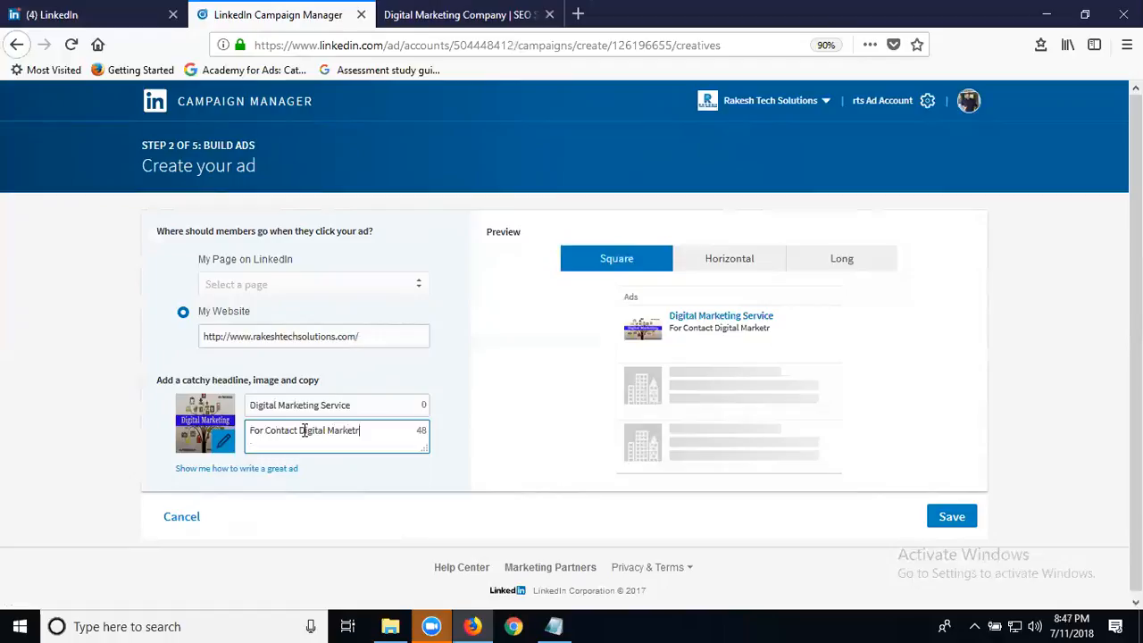
type("=")
key("BackSpace")
key("BackSpace")
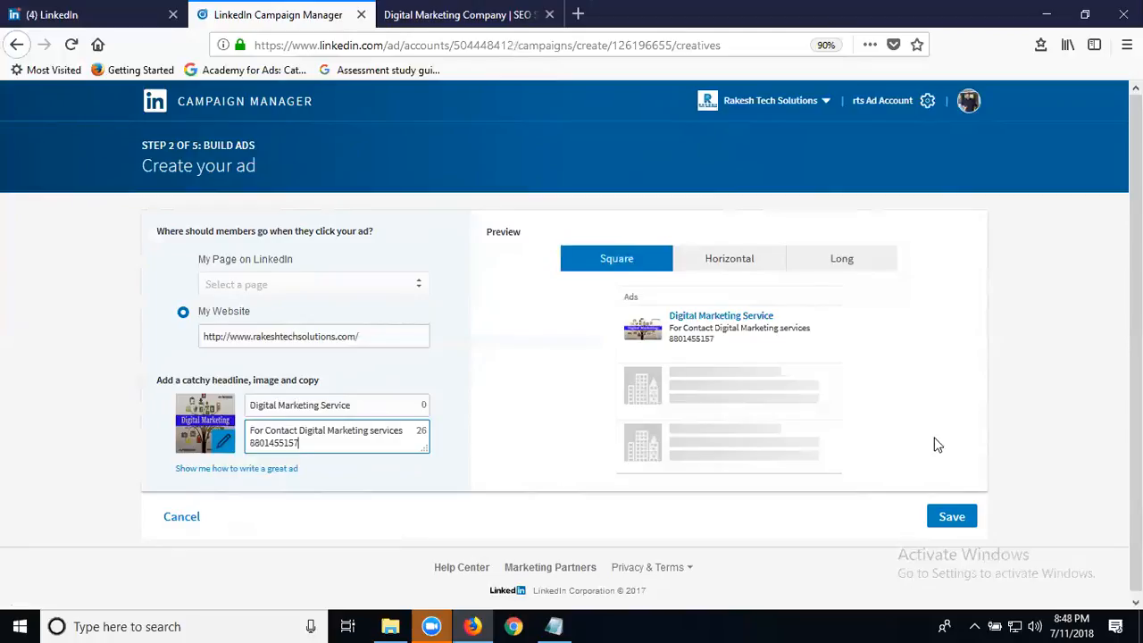
left_click(953, 516)
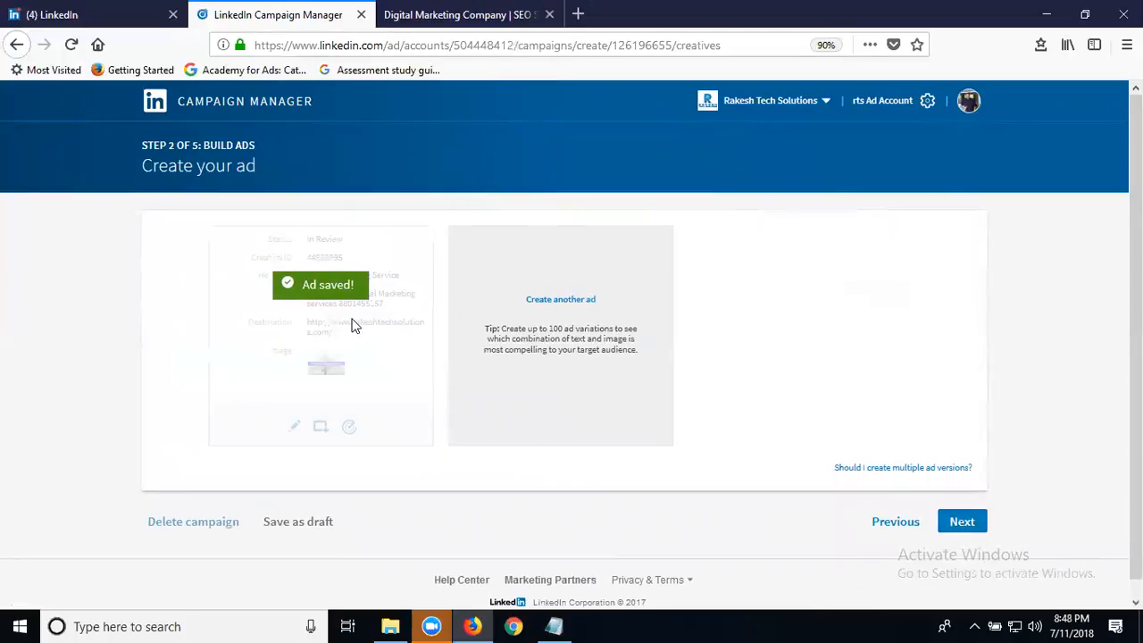
Start another ad and paste the website's contact-us page address as its destination URL.
left_click(572, 301)
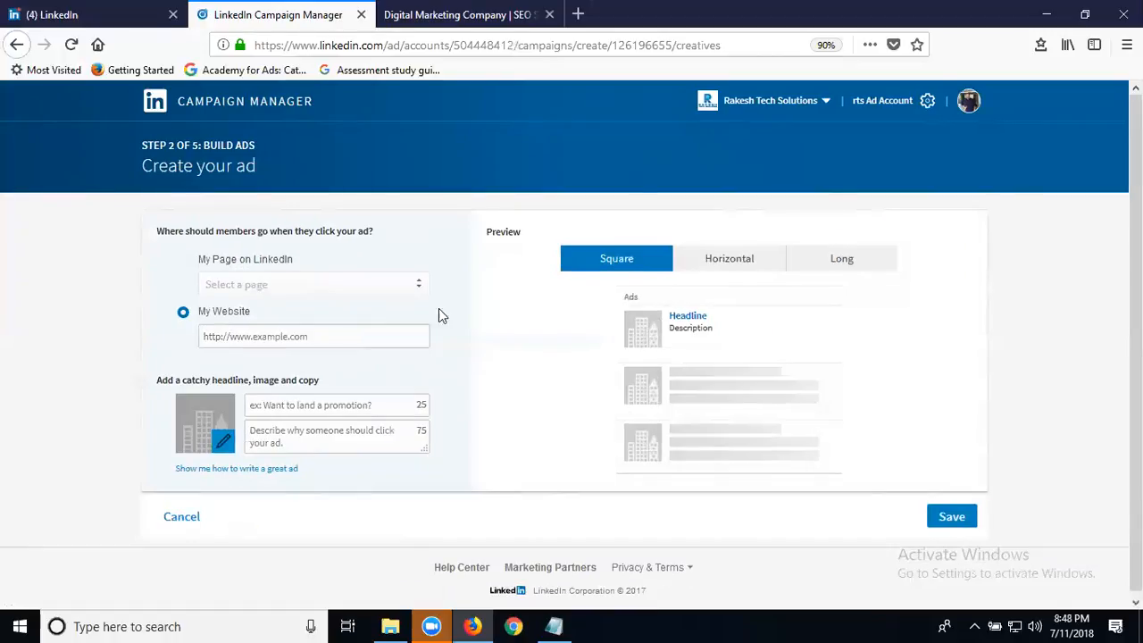
left_click(304, 339)
left_click(428, 15)
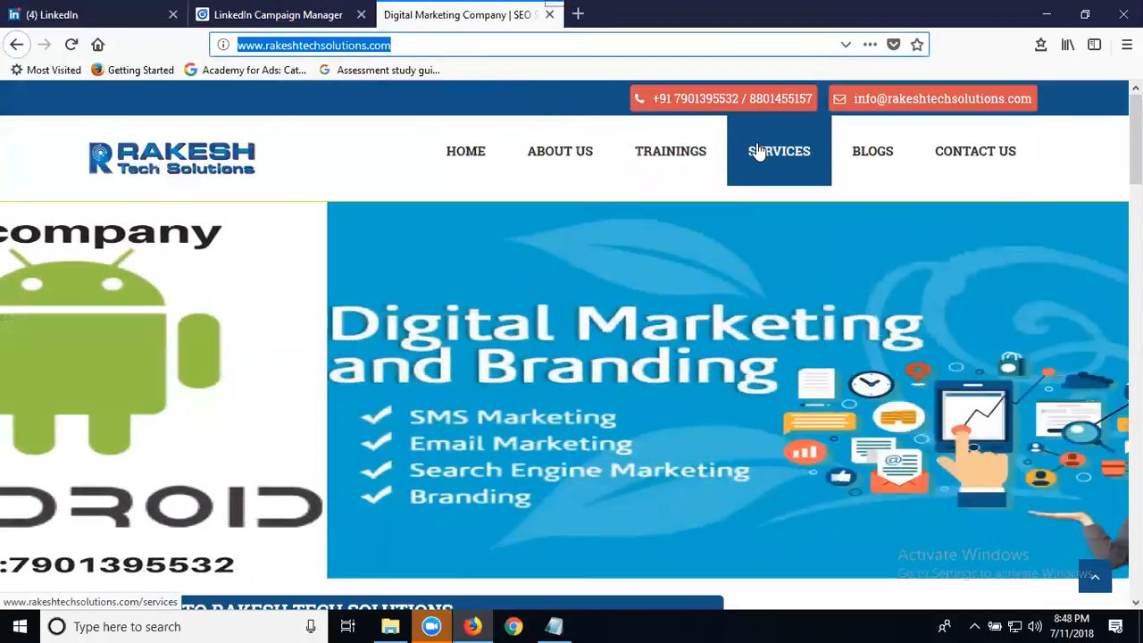
left_click(758, 151)
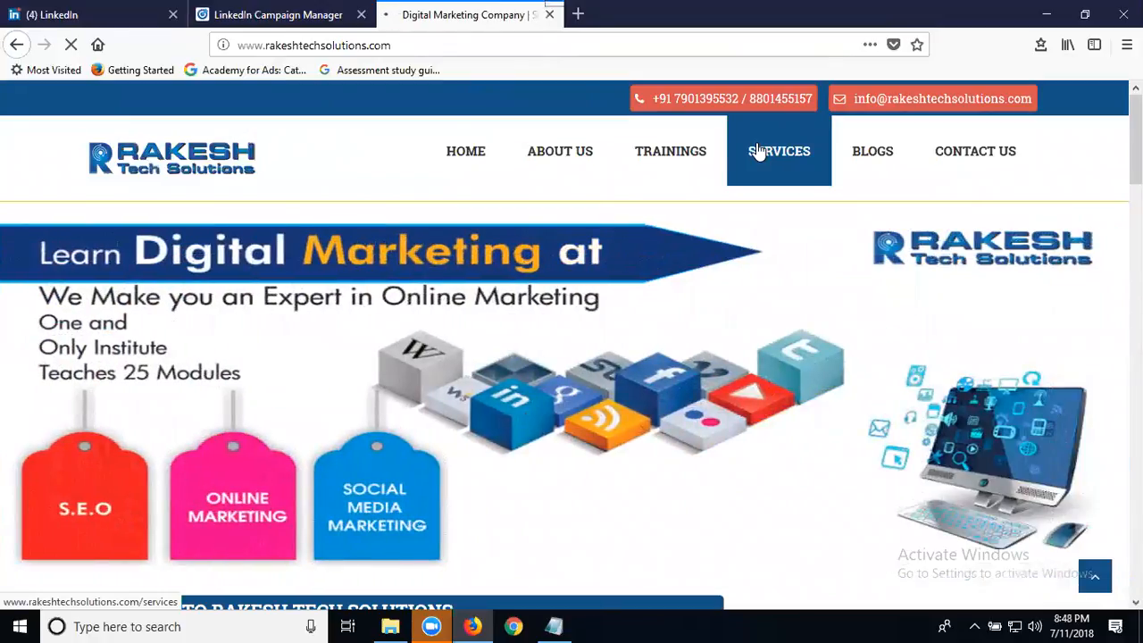
left_click(946, 155)
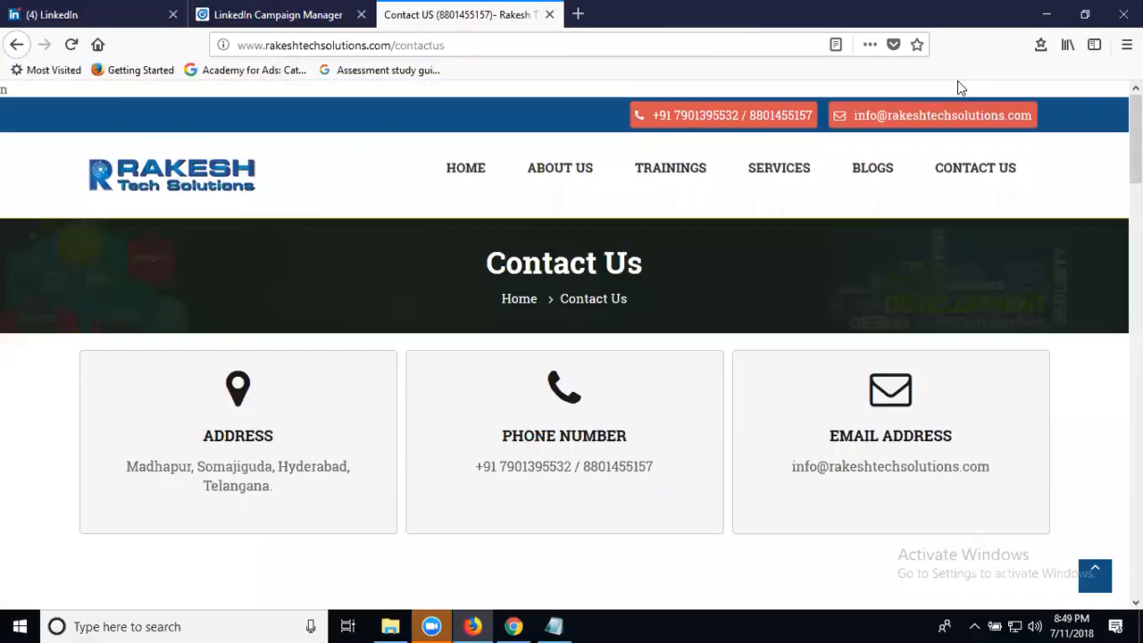
left_click(493, 41)
key("ctrl+c")
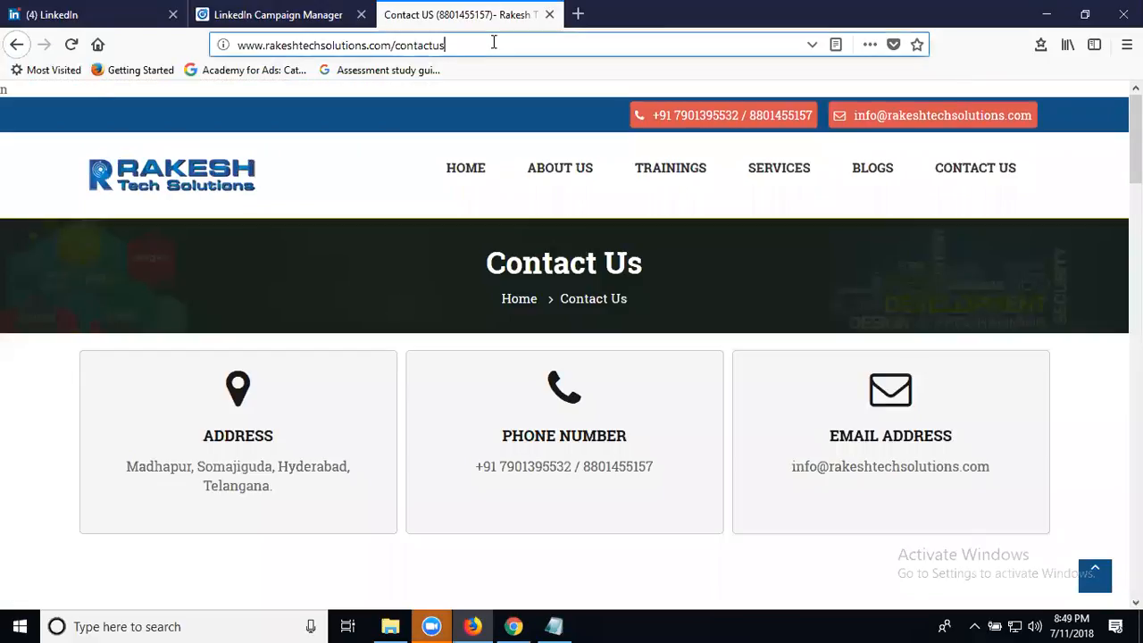
left_click(299, 16)
left_click(273, 336)
key("ctrl+v")
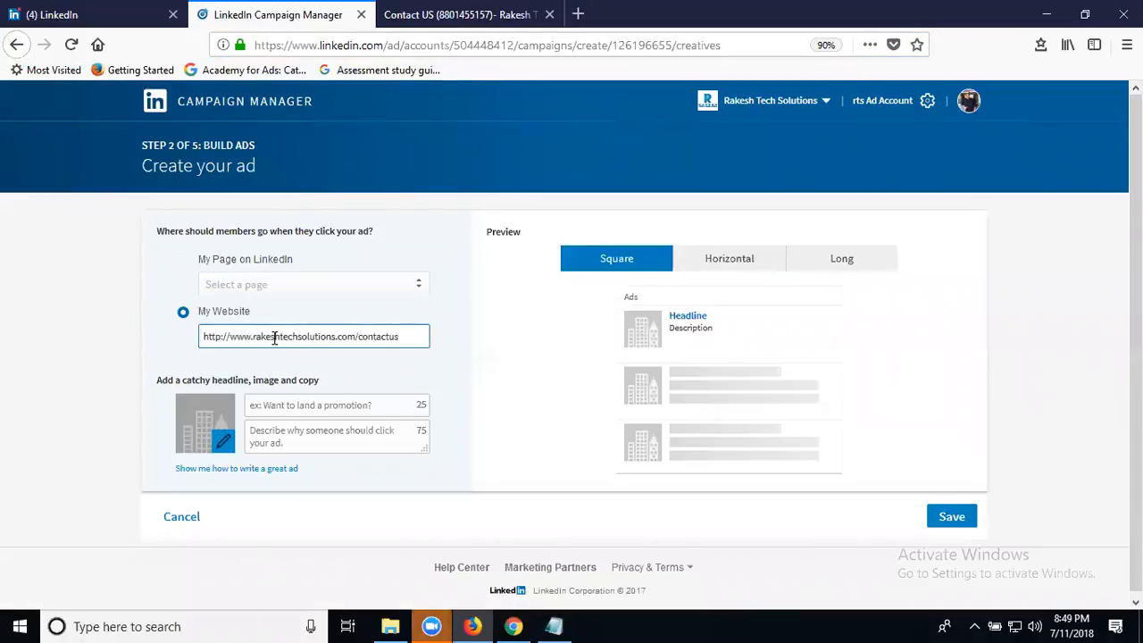
Headline it 'digital marketing agency' with description 'for digital marketing services in madhapur' plus a contact number.
left_click(295, 409)
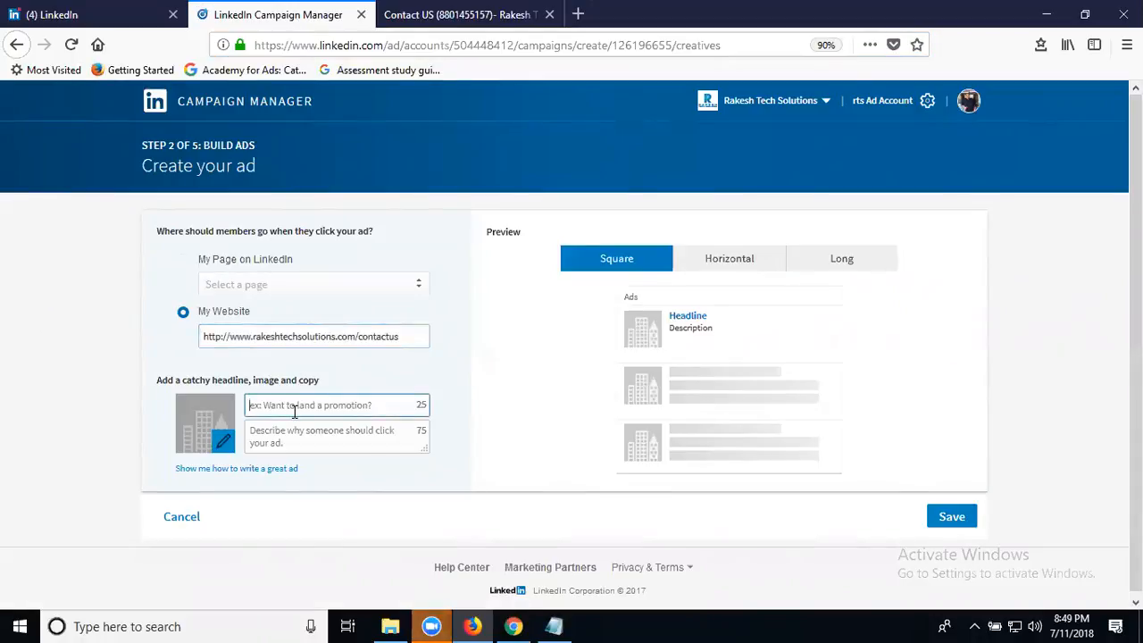
type("digit")
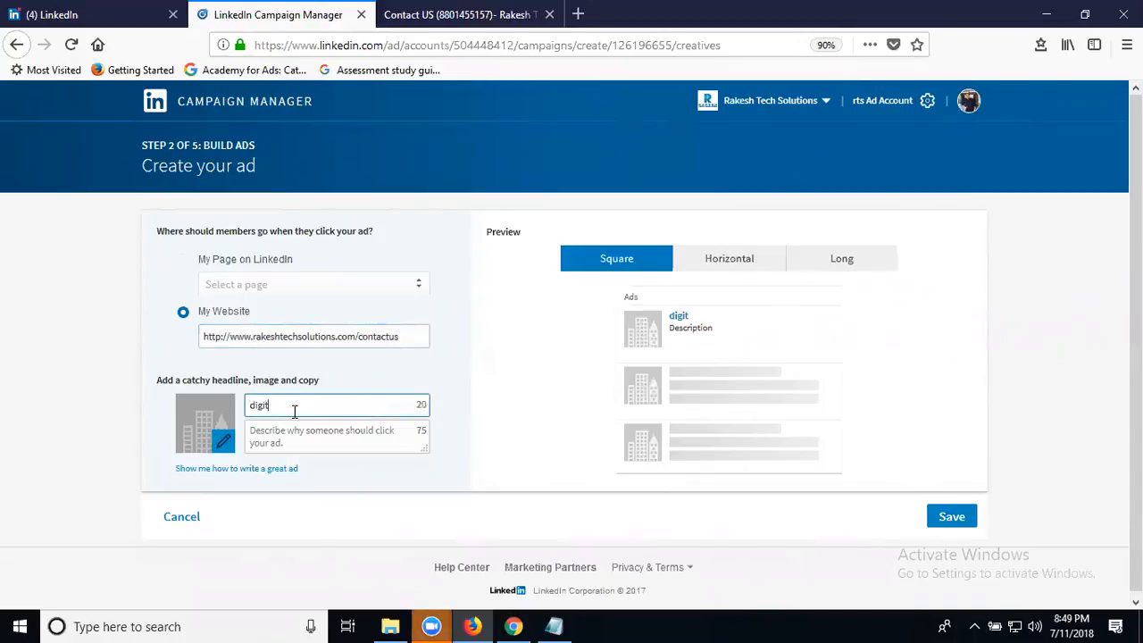
type("al marketing agency")
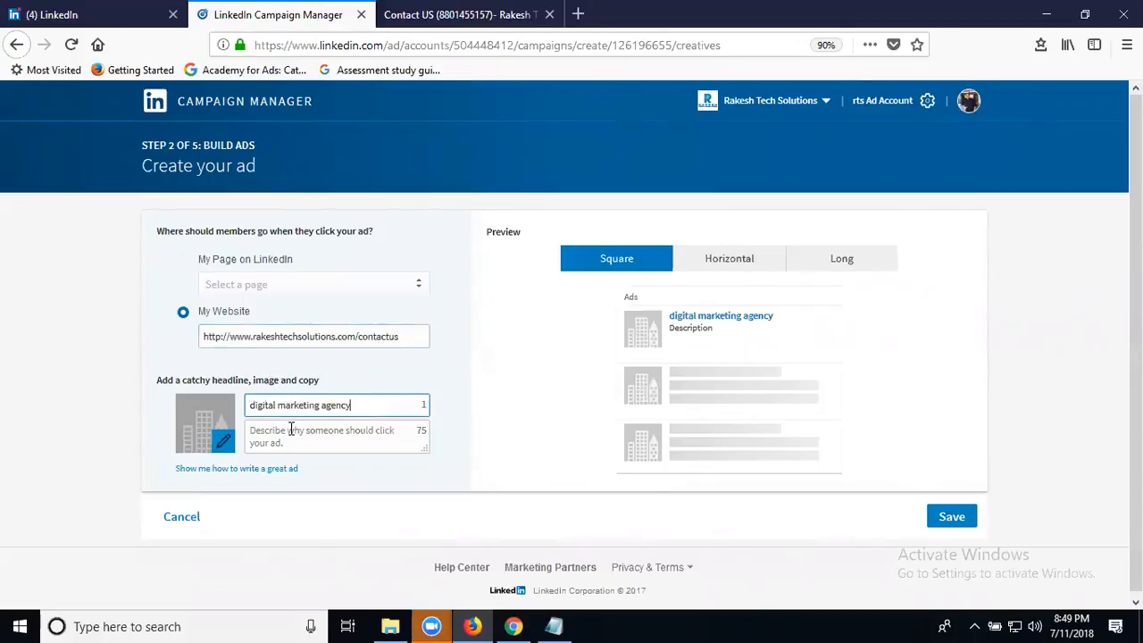
left_click(292, 429)
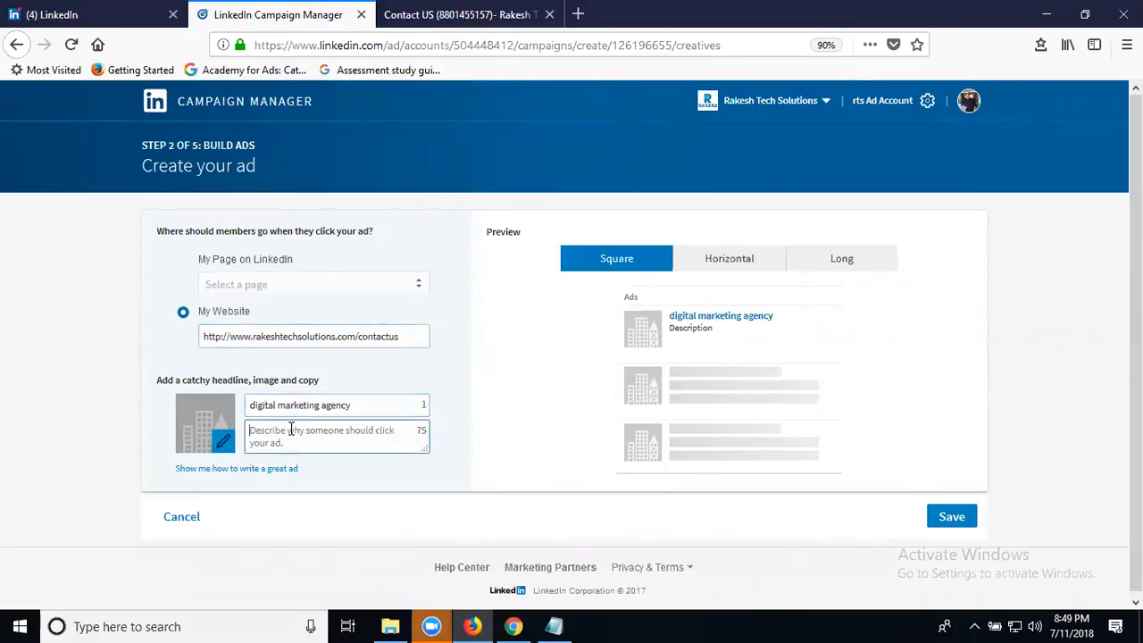
type("for digital marketing")
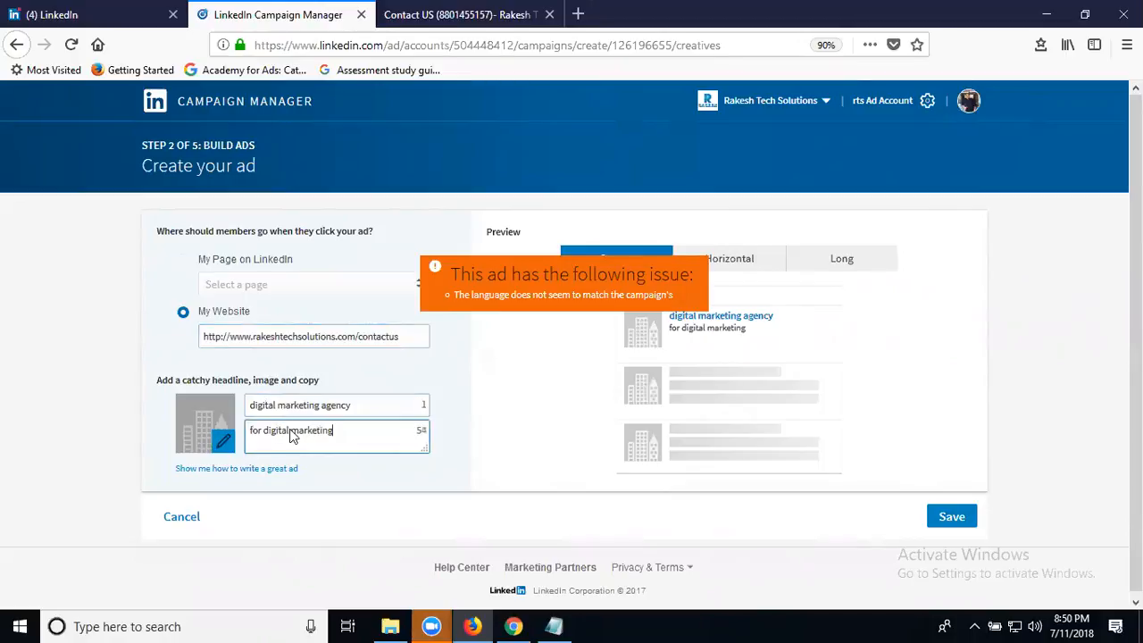
type(" servi")
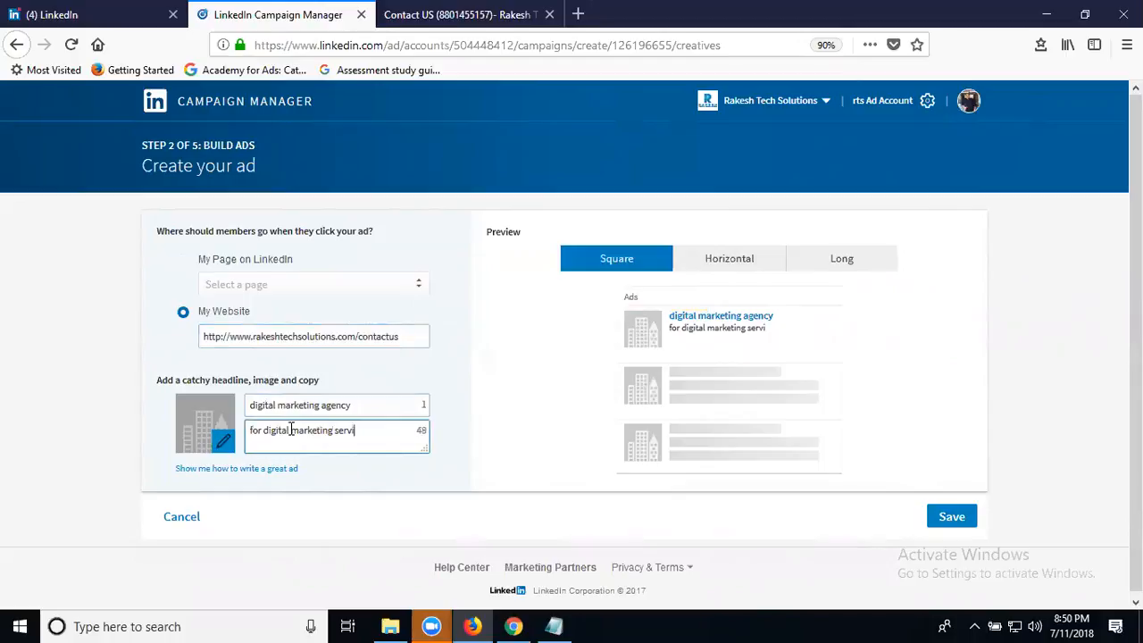
type("ces in madhao")
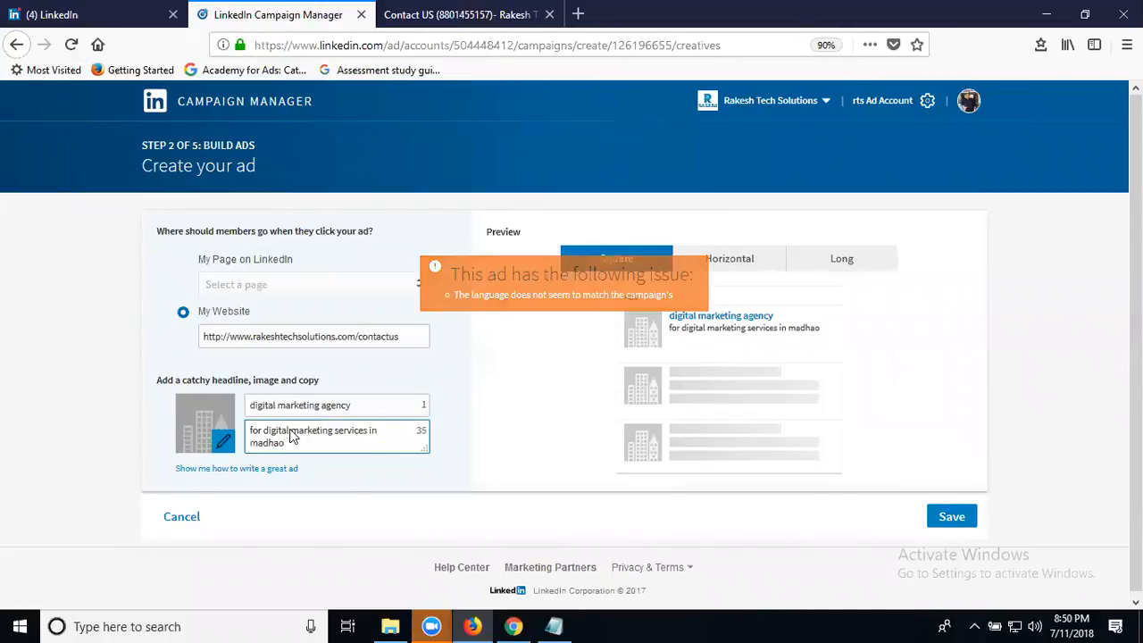
key("BackSpace")
type("pur")
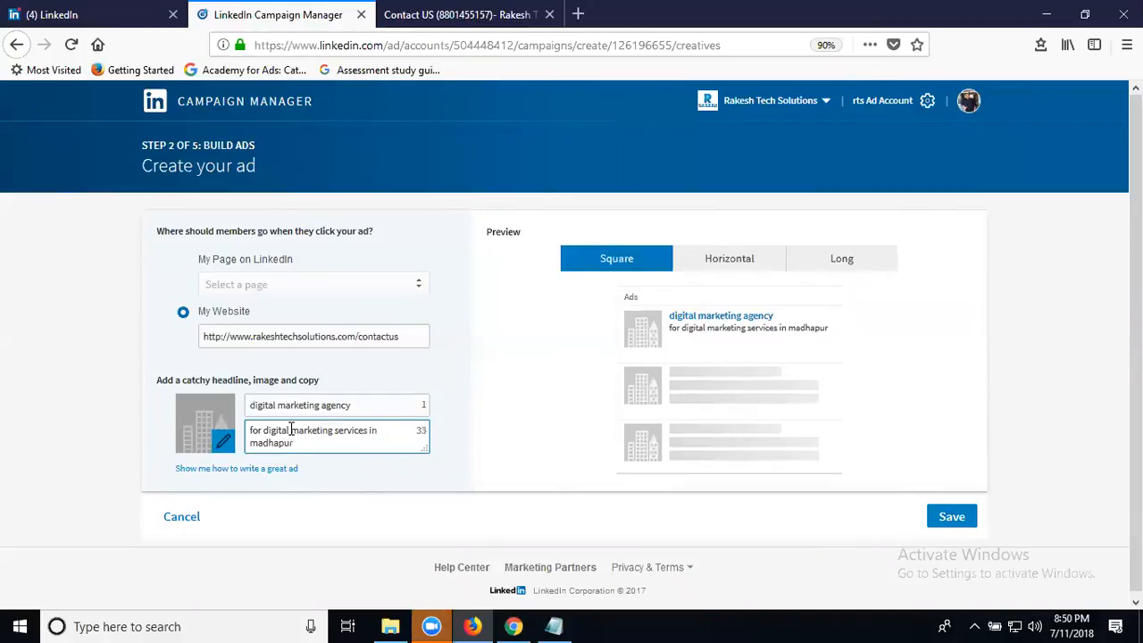
Set the dm banner as the second ad's image, check the horizontal preview, and save.
left_click(225, 444)
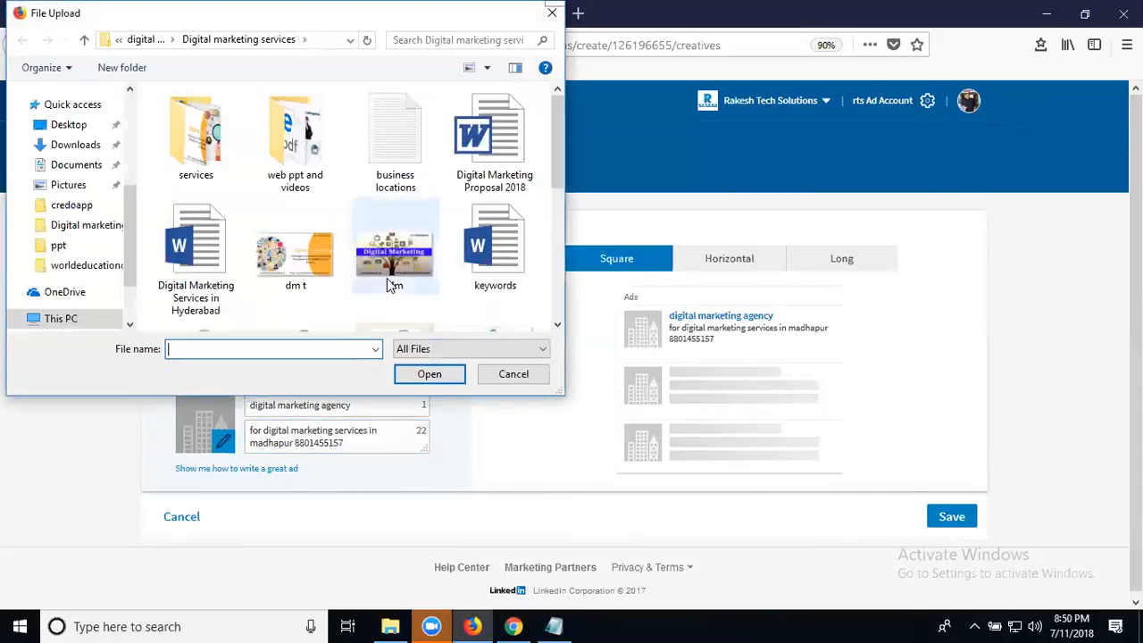
double_click(383, 268)
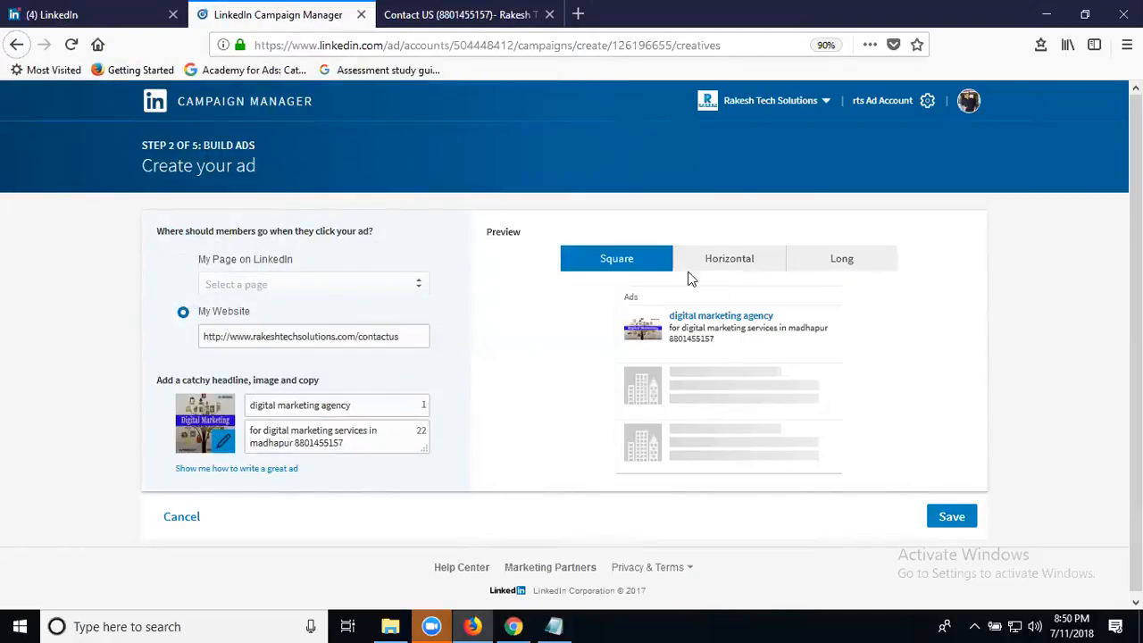
left_click(722, 263)
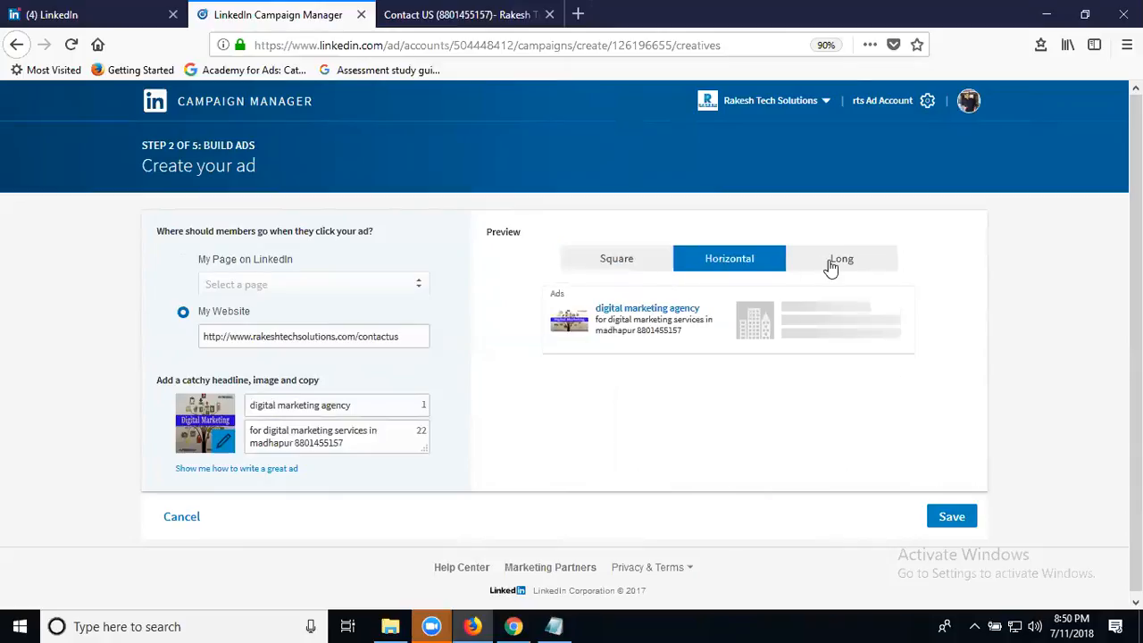
left_click(949, 519)
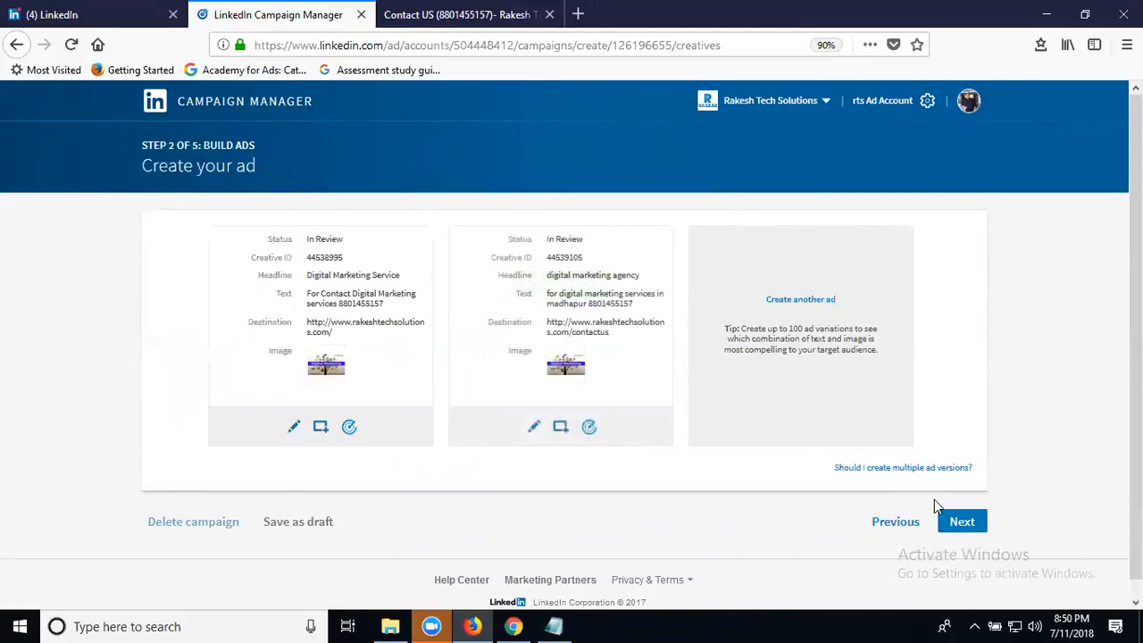
Advance to the audience step and add India as the target location.
left_click(965, 522)
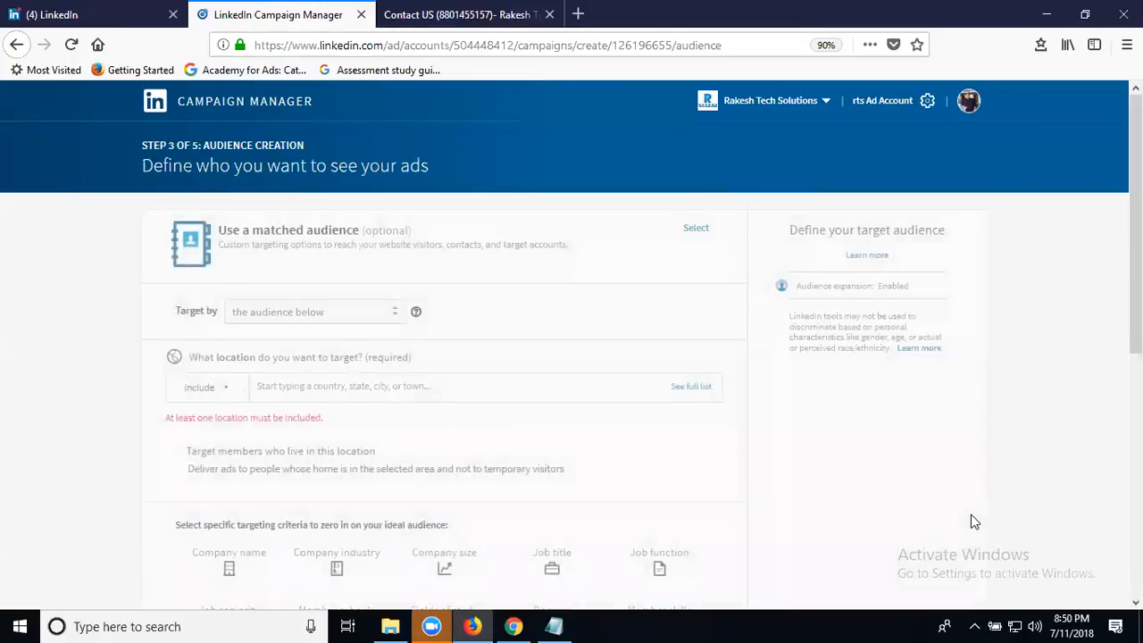
scroll(923, 480, "down", 1)
left_click(386, 304)
type("indi")
left_click(302, 352)
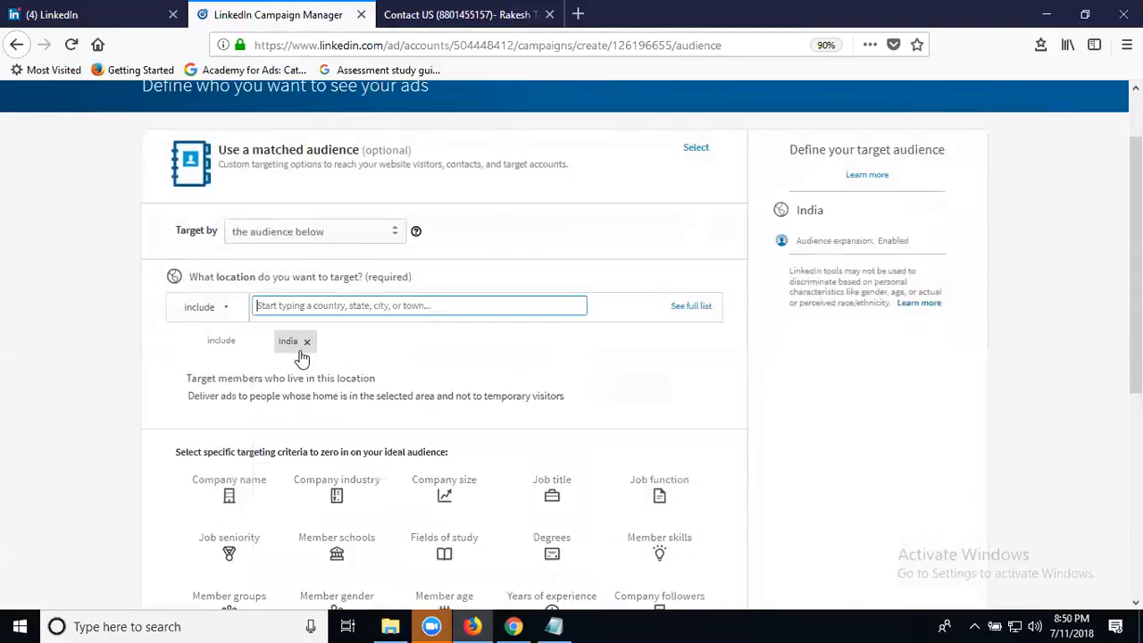
scroll(137, 325, "down", 2)
scroll(134, 330, "down", 1)
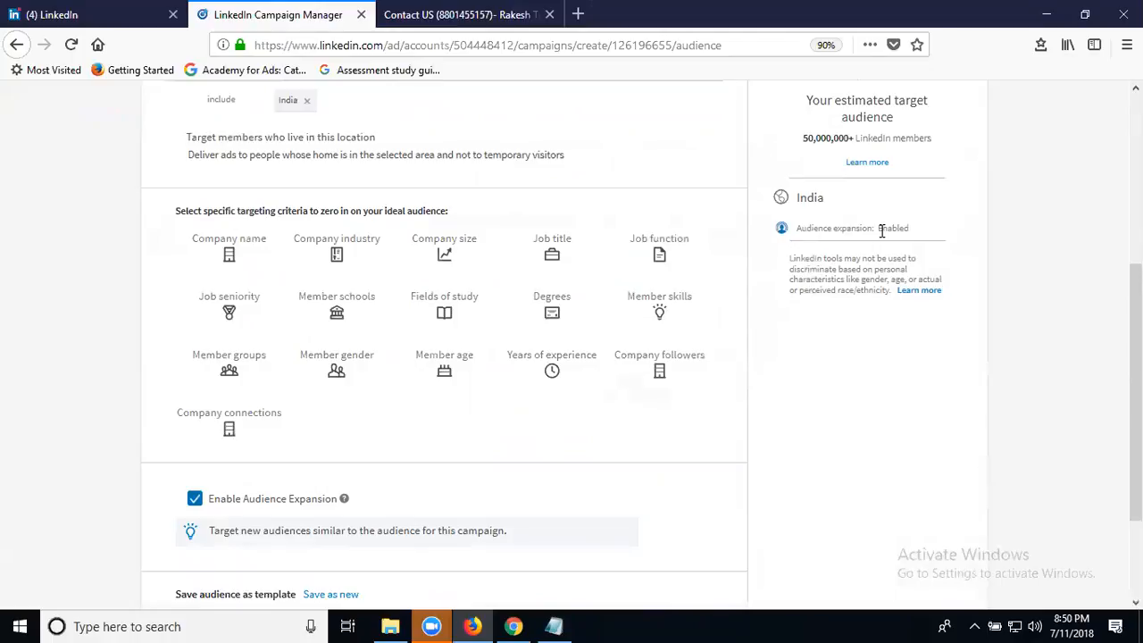
Turn off audience expansion, then add and remove age targeting, leaving India's 50,000,000+ audience.
left_click(195, 500)
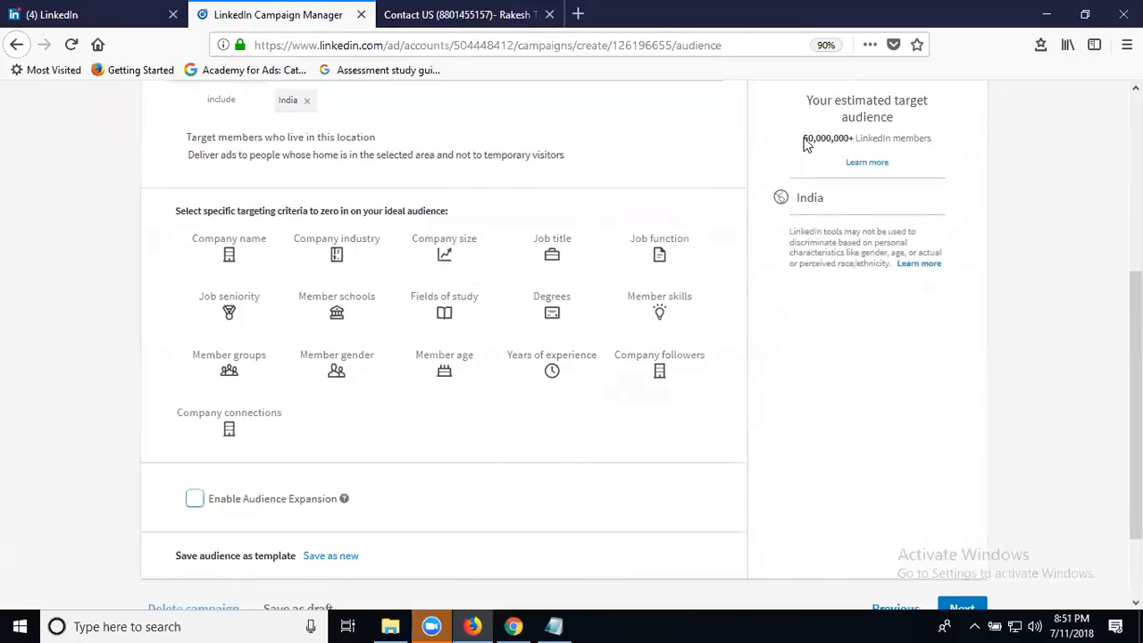
left_click_drag(804, 139, 850, 140)
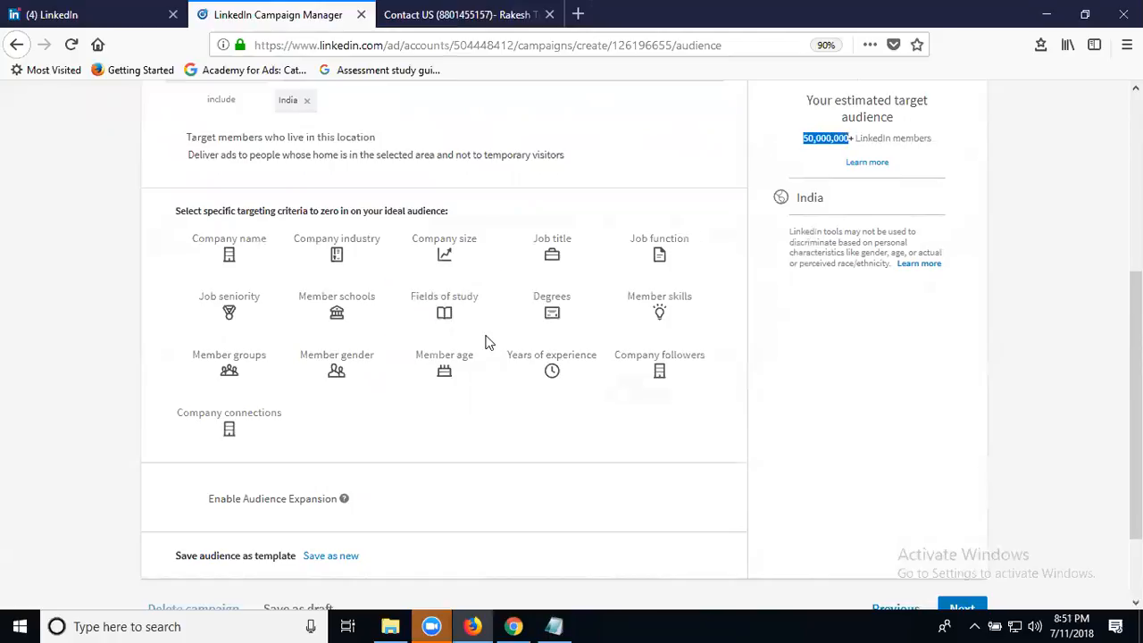
left_click(442, 372)
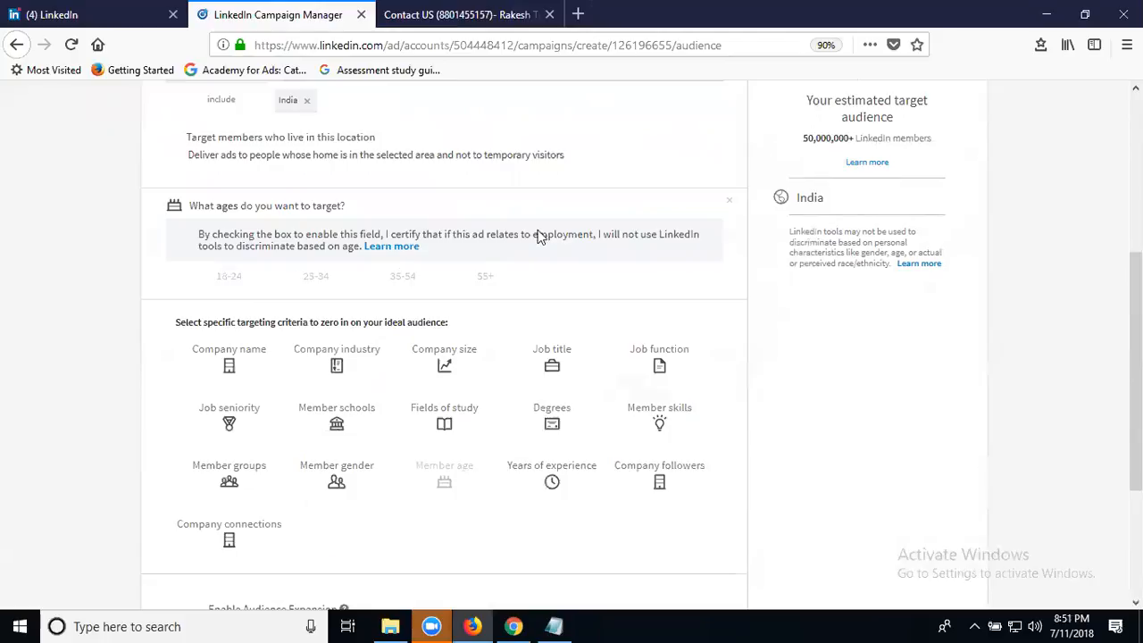
left_click(729, 202)
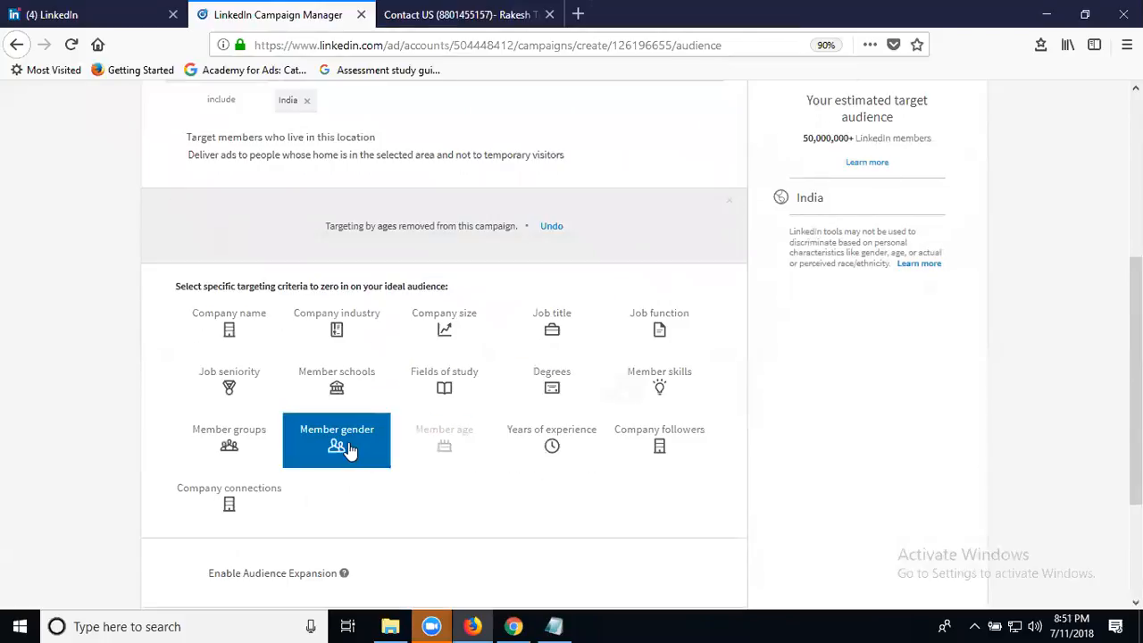
left_click(729, 201)
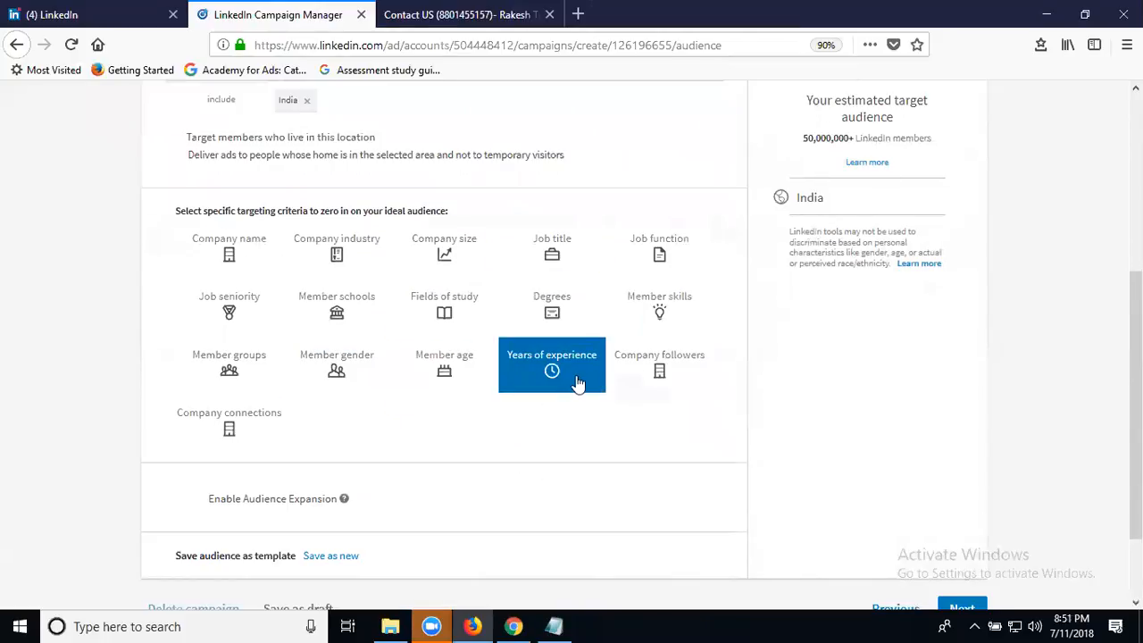
Add the Digital Marketing member skill and enable audience expansion, giving a 380,000+ audience.
left_click(657, 315)
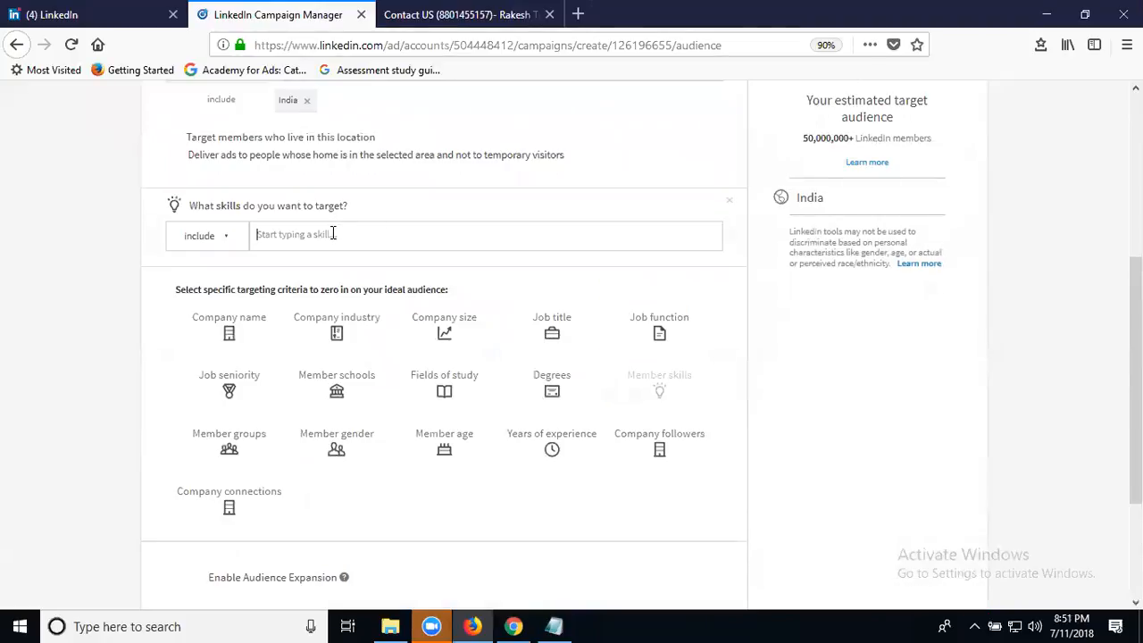
type("digital marketing")
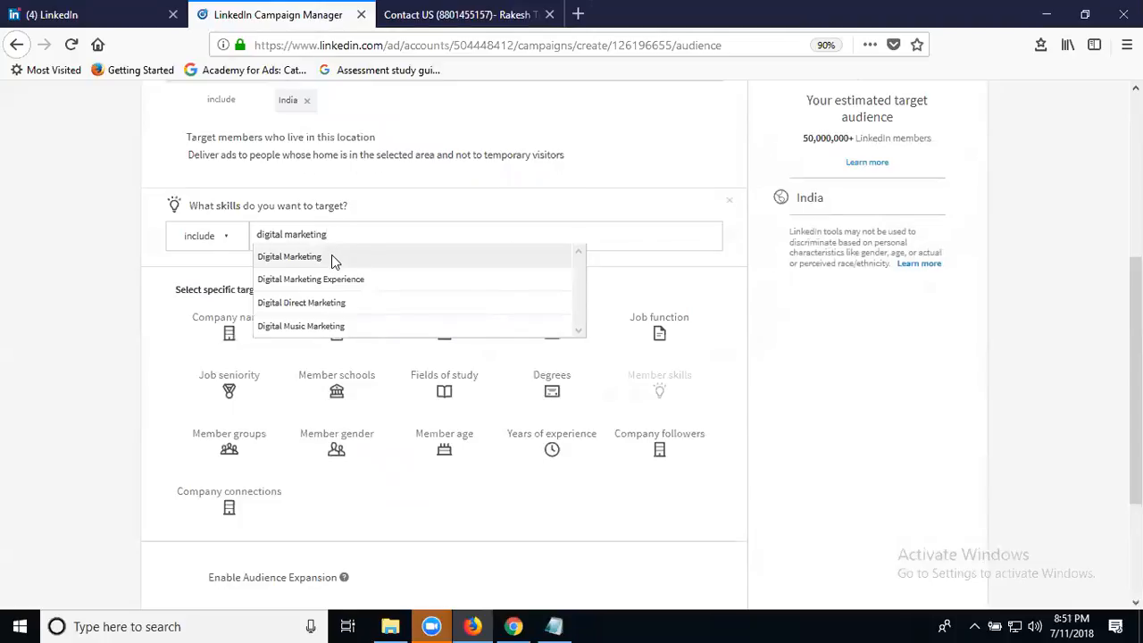
left_click(331, 254)
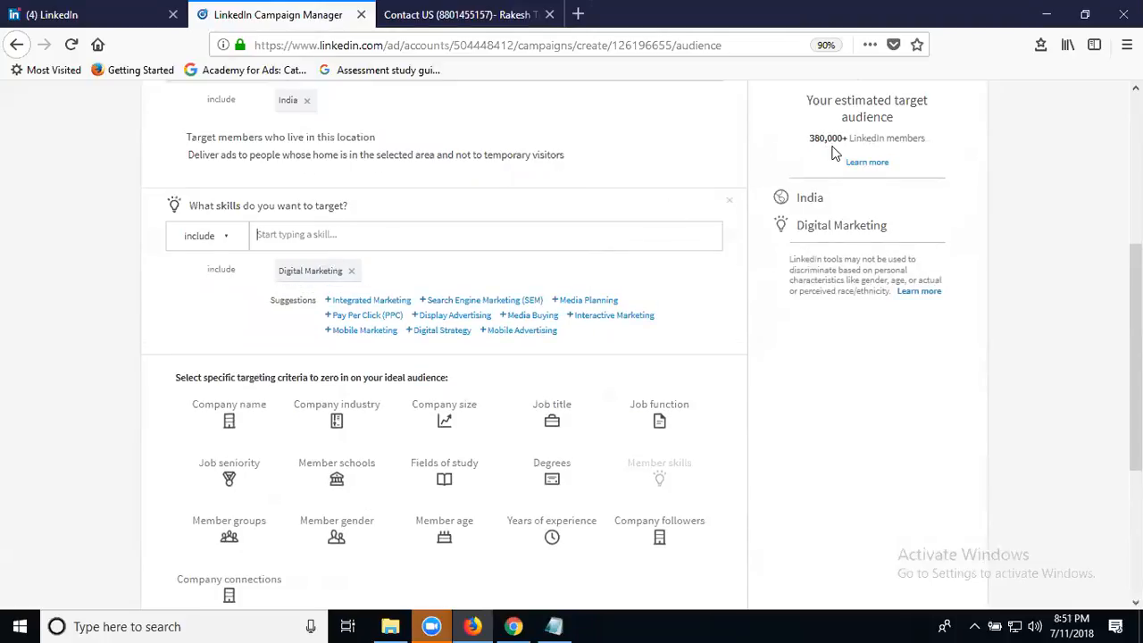
scroll(268, 447, "down", 3)
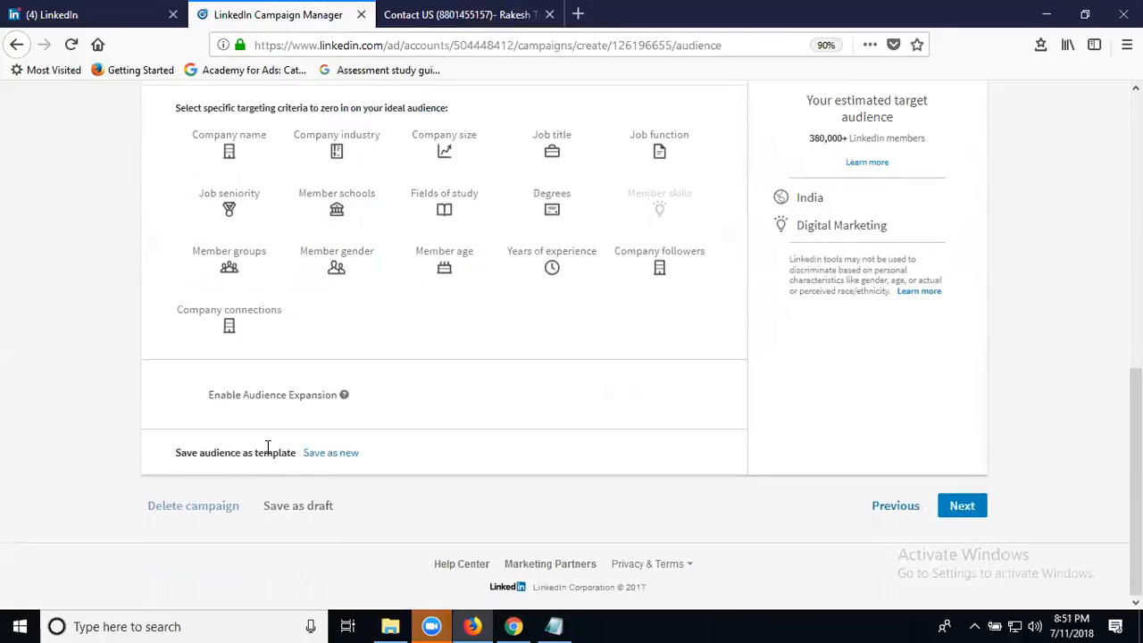
left_click(196, 397)
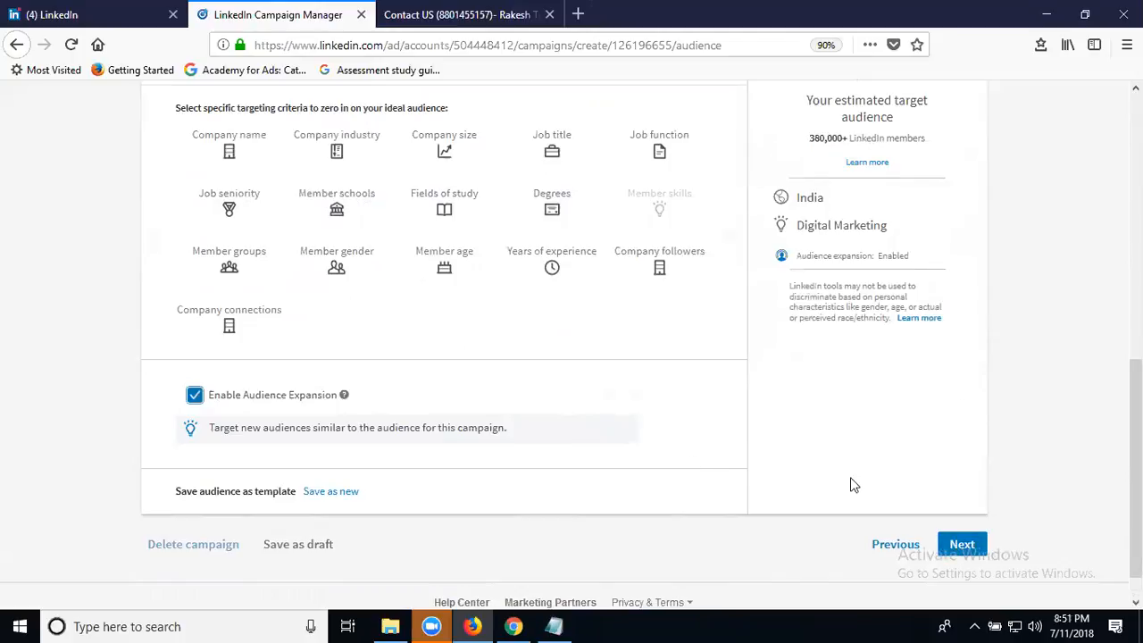
scroll(786, 375, "up", 3)
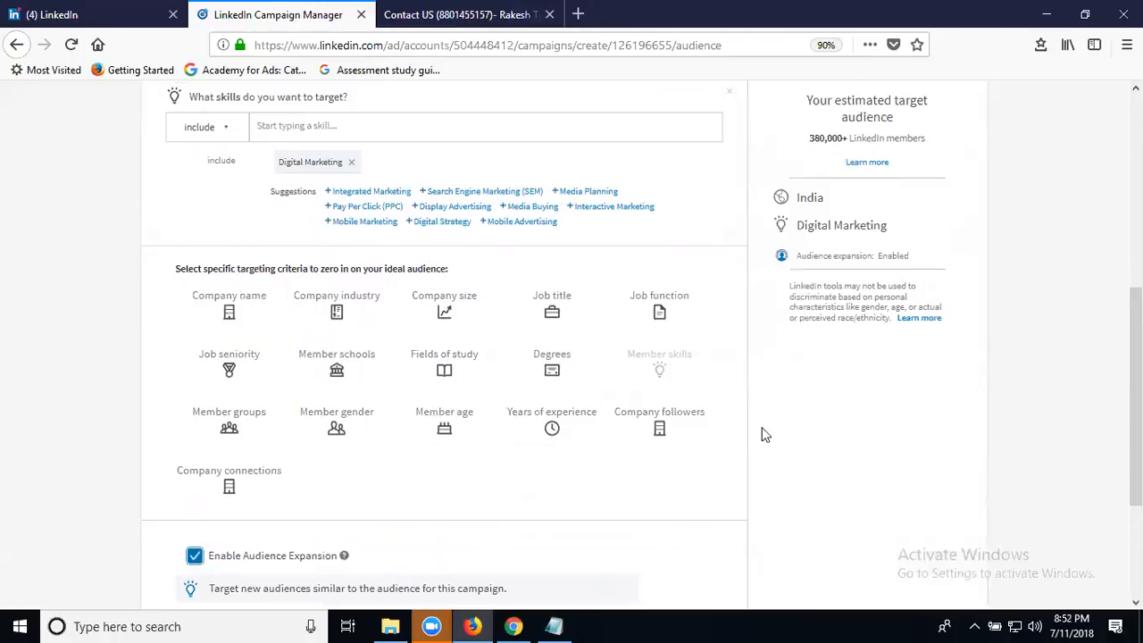
scroll(947, 518, "down", 3)
On the budget step, compare CPC and CPM bidding and their ₹500 minimum daily budget.
left_click(969, 514)
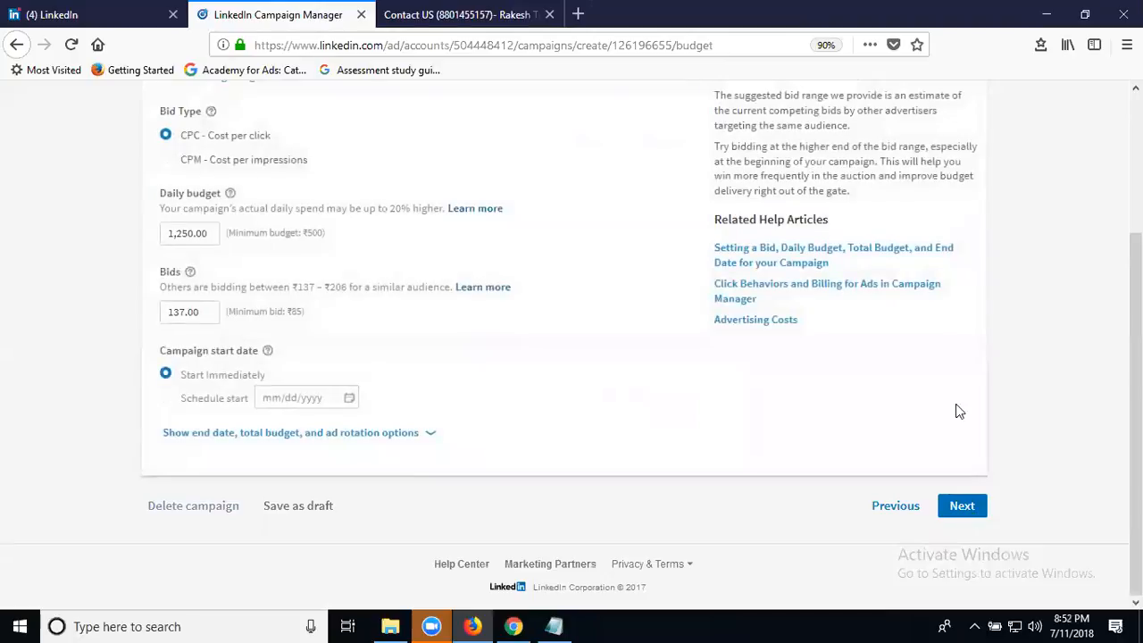
left_click(190, 166)
left_click_drag(302, 232, 331, 241)
left_click(226, 136)
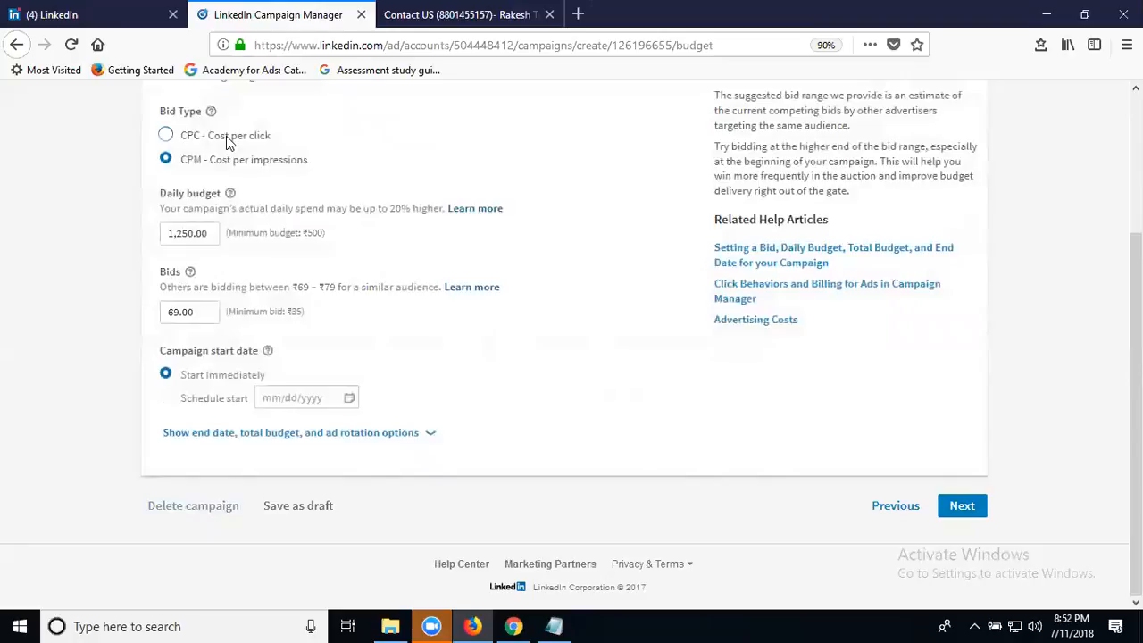
left_click_drag(303, 232, 329, 235)
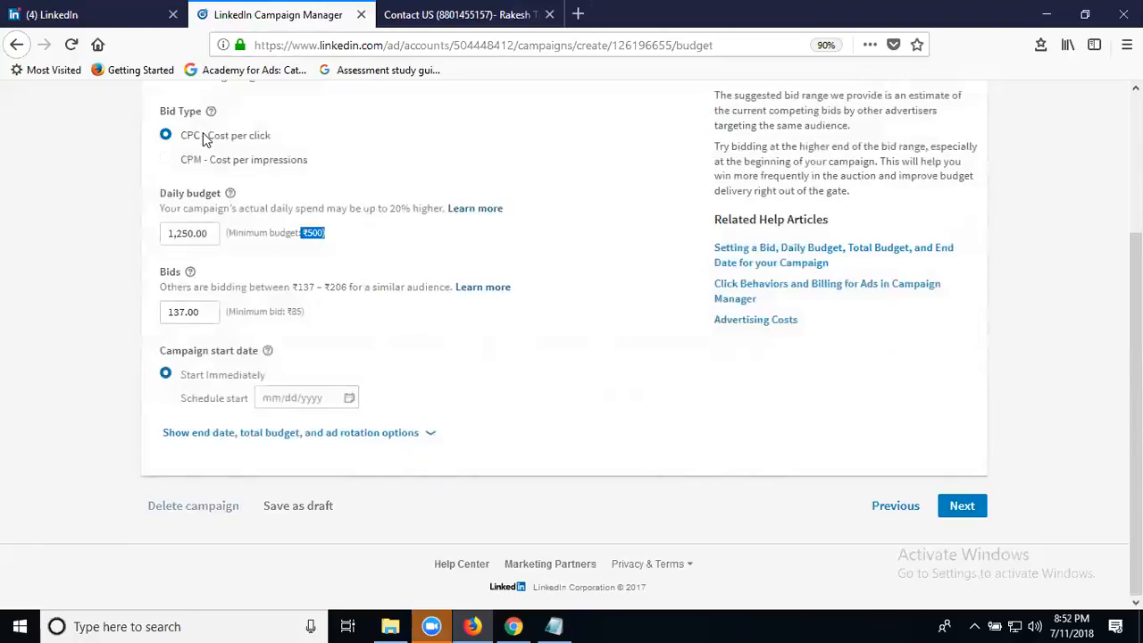
Check the minimum bid, settle on CPM bidding at 69.00, and go to the LinkedIn feed.
left_click_drag(287, 311, 314, 319)
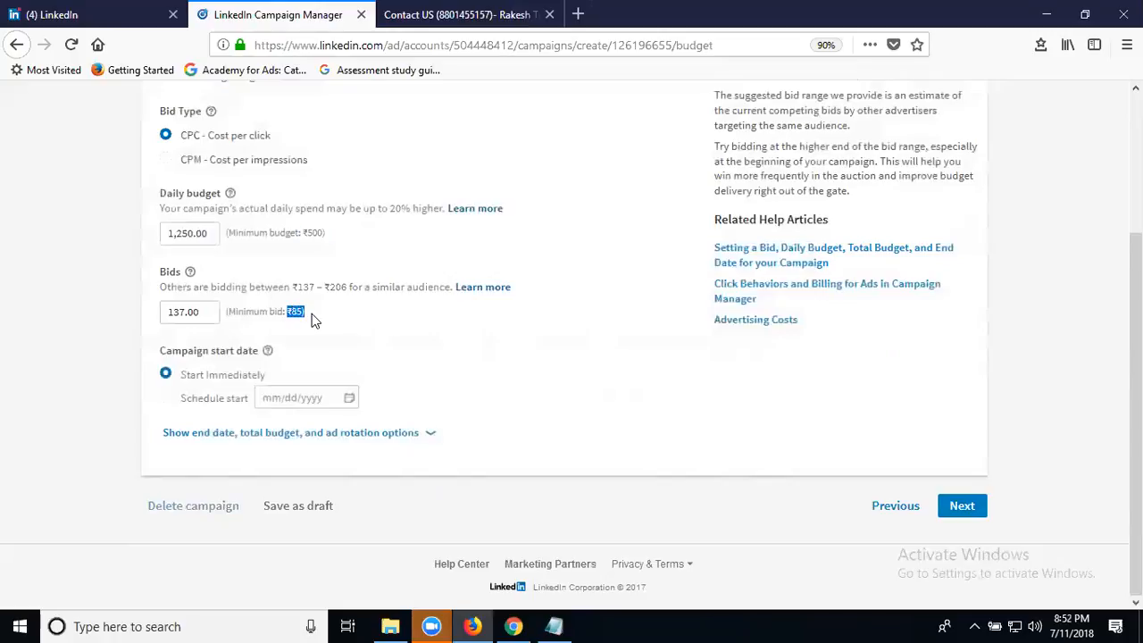
left_click(201, 161)
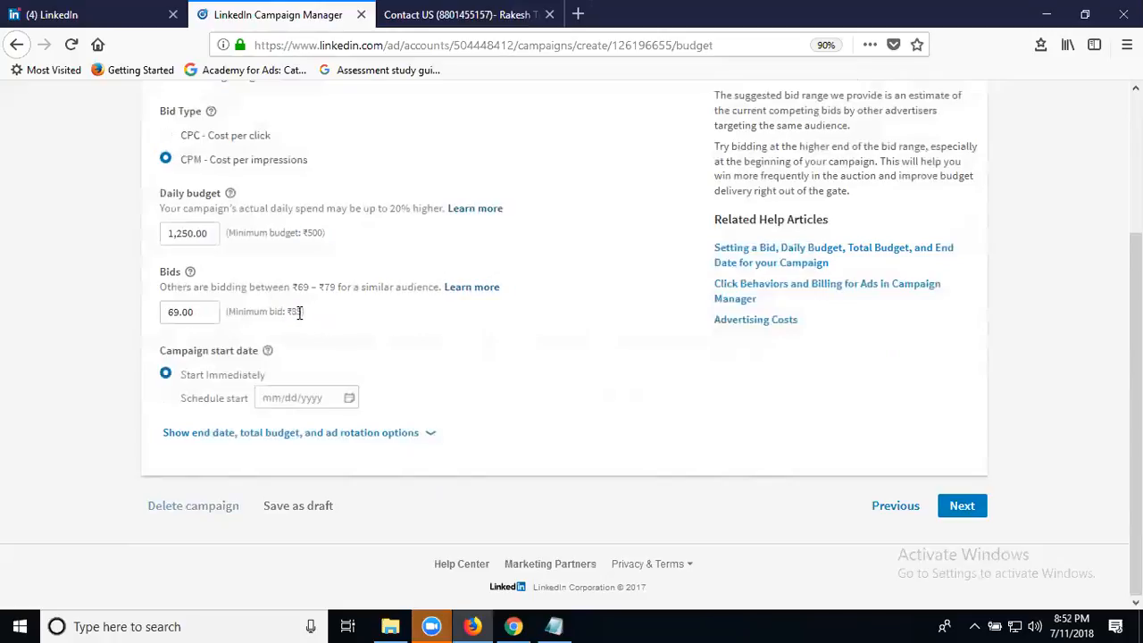
left_click_drag(302, 313, 291, 312)
left_click(113, 14)
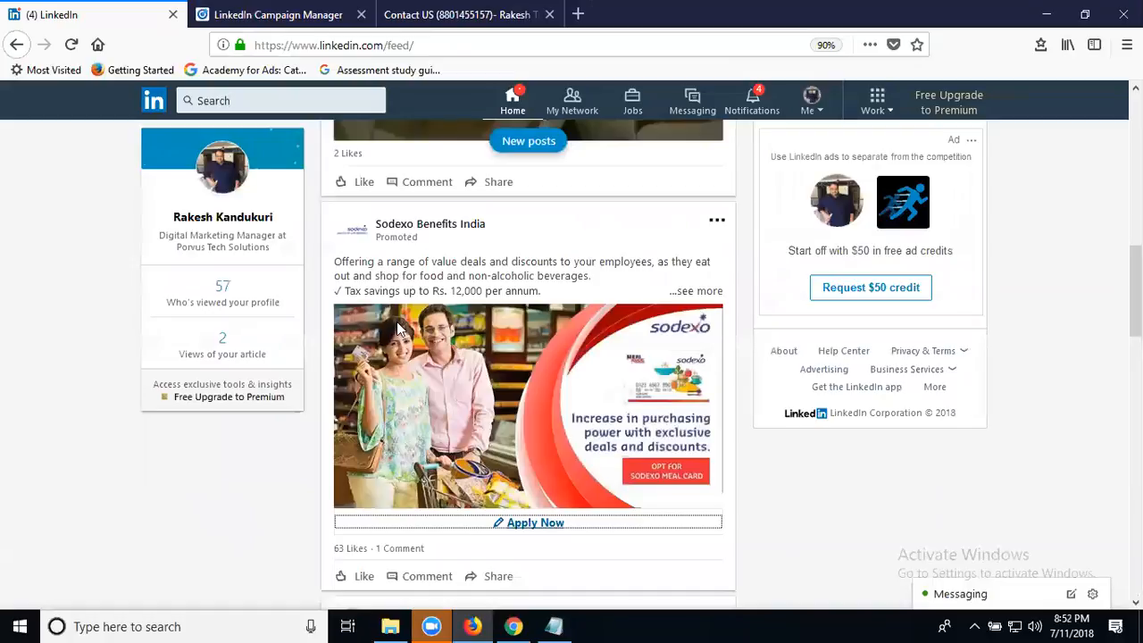
View the Sodexo Benefits India promoted post's Apply Now lead form, then return to Campaign Manager.
left_click(516, 526)
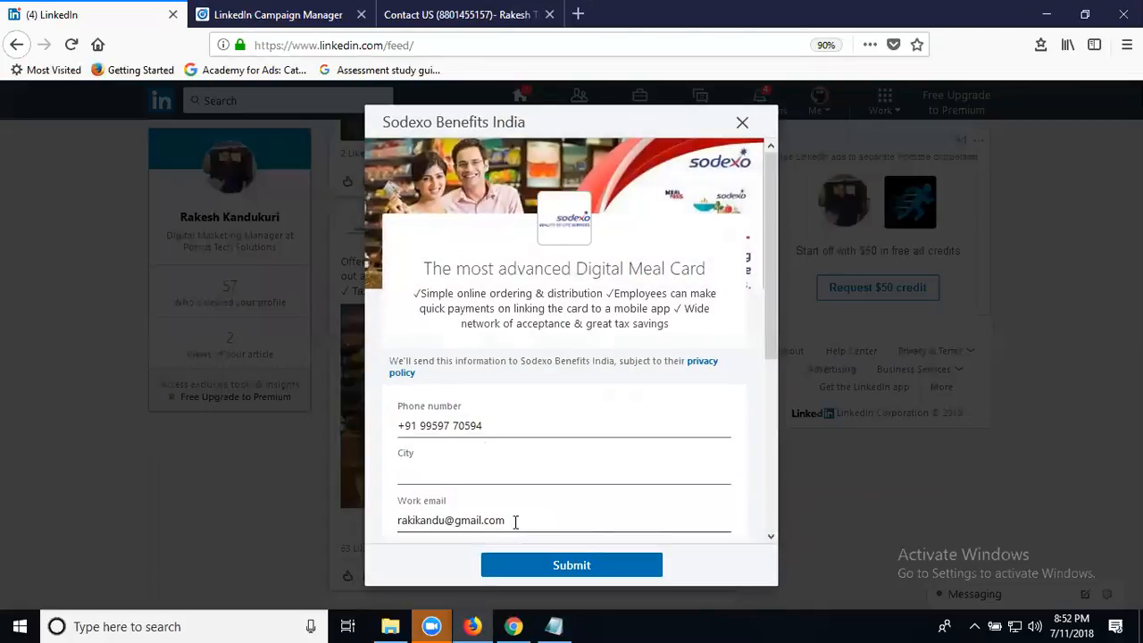
left_click(247, 14)
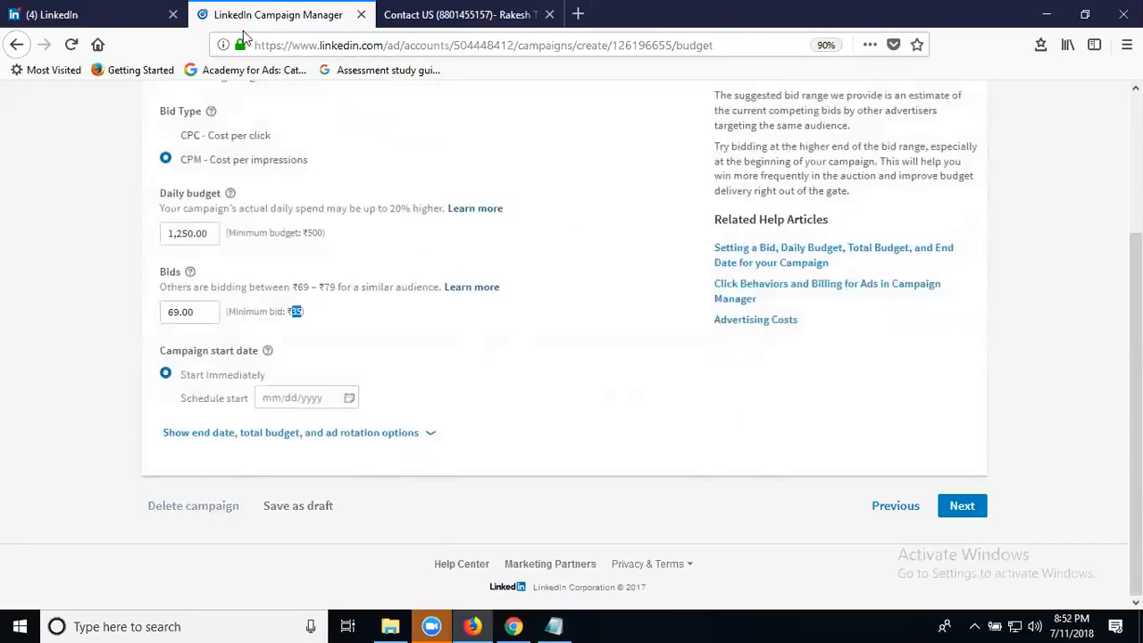
Lower the daily budget from 1,250.00 to 500.00 and the CPM bid from 69.00 to 35.00, then continue.
left_click(174, 162)
triple_click(203, 231)
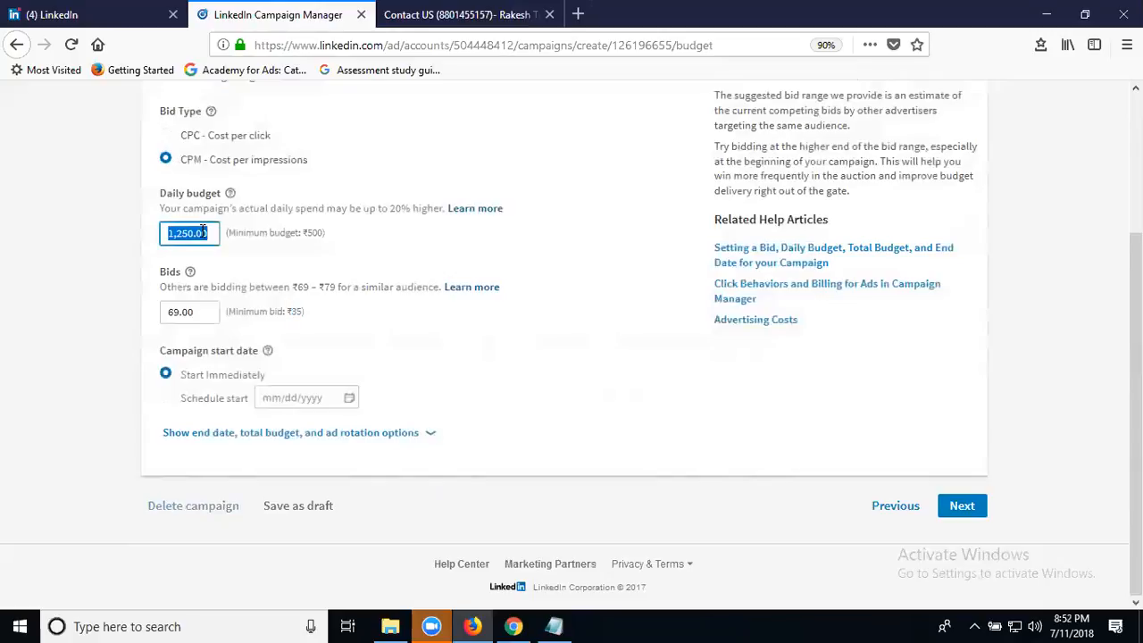
type("5")
double_click(180, 310)
type("3")
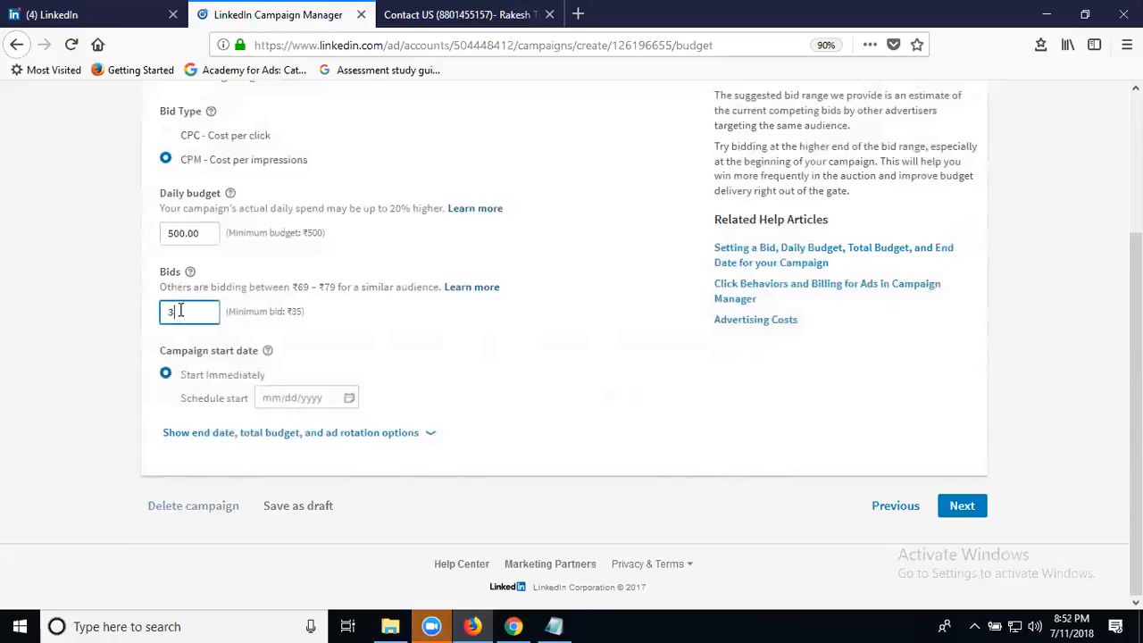
left_click(77, 337)
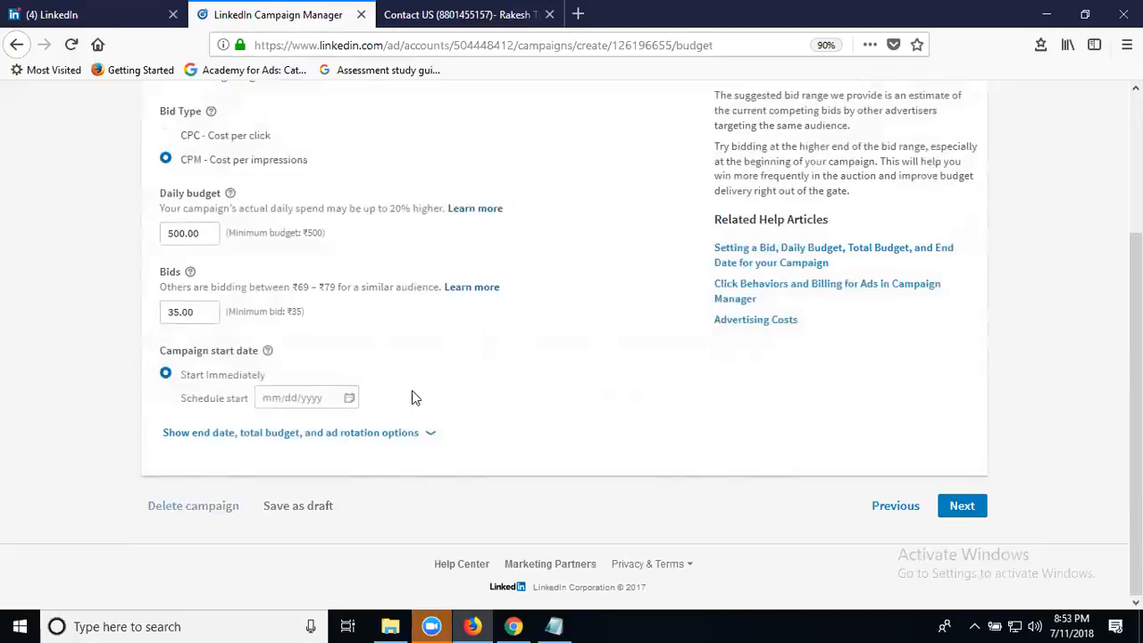
left_click(963, 507)
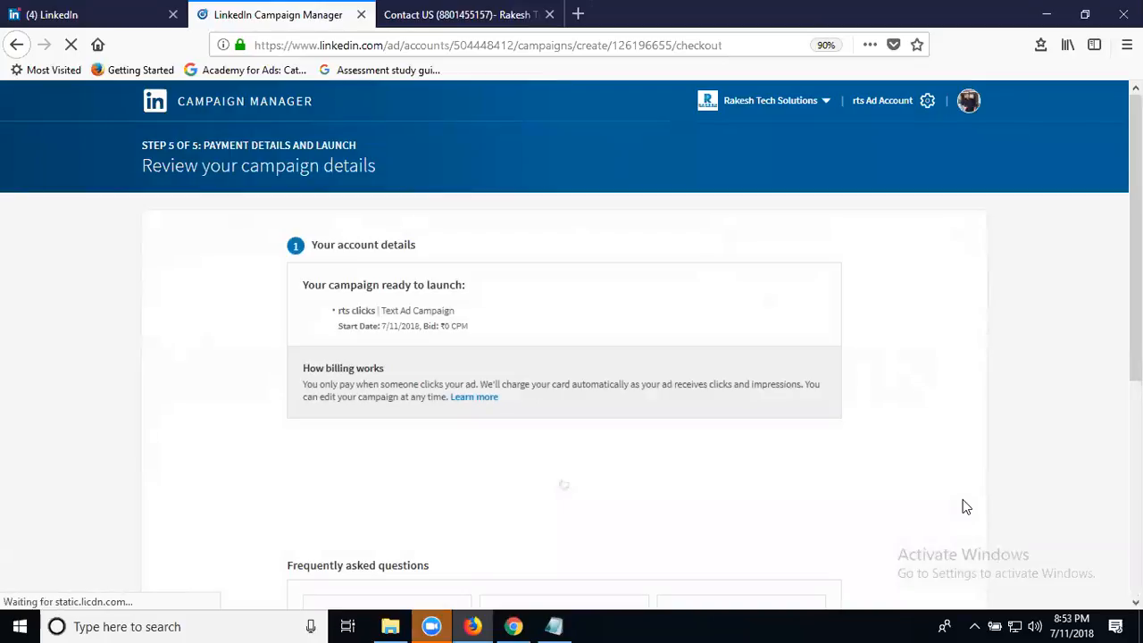
Look over the checkout page without paying, then go to the company's ad accounts list.
scroll(963, 499, "down", 3)
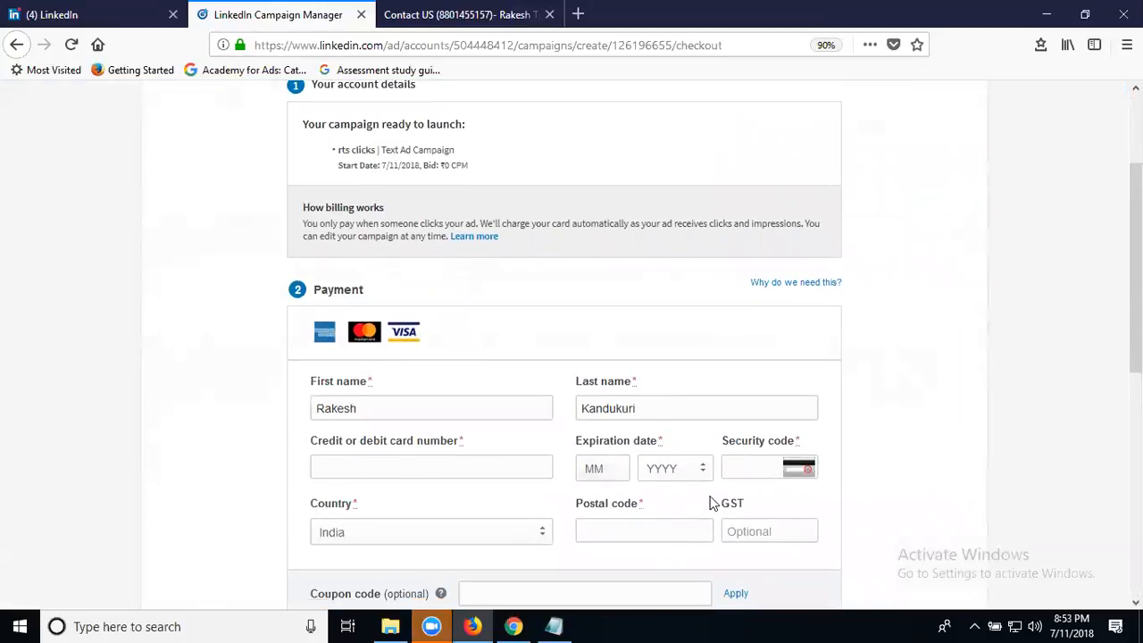
scroll(790, 540, "down", 3)
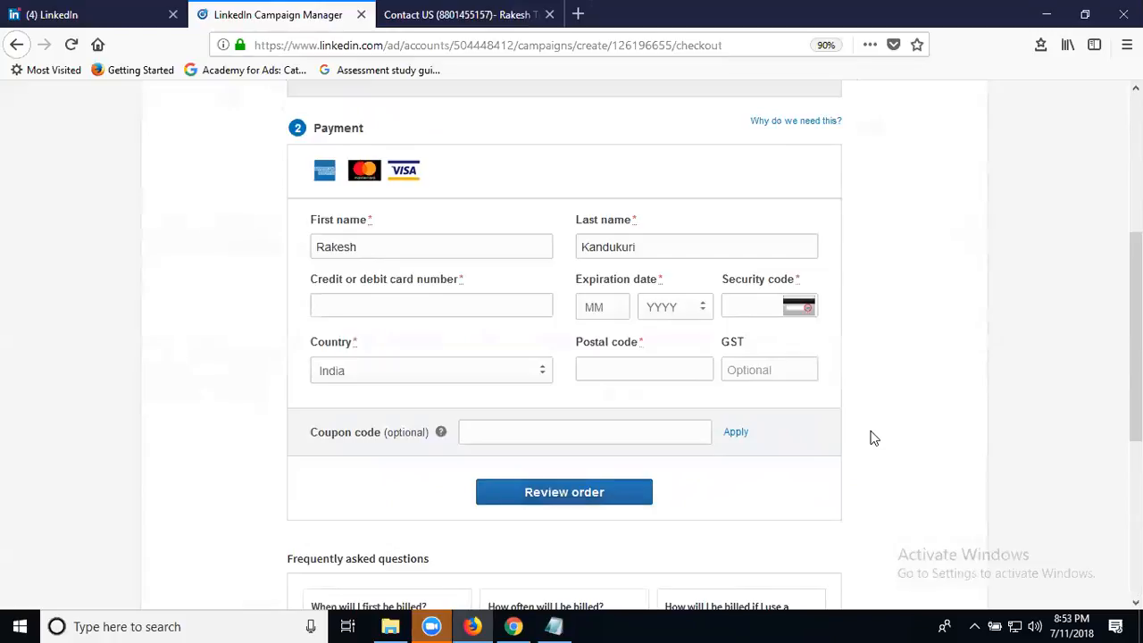
scroll(914, 369, "up", 6)
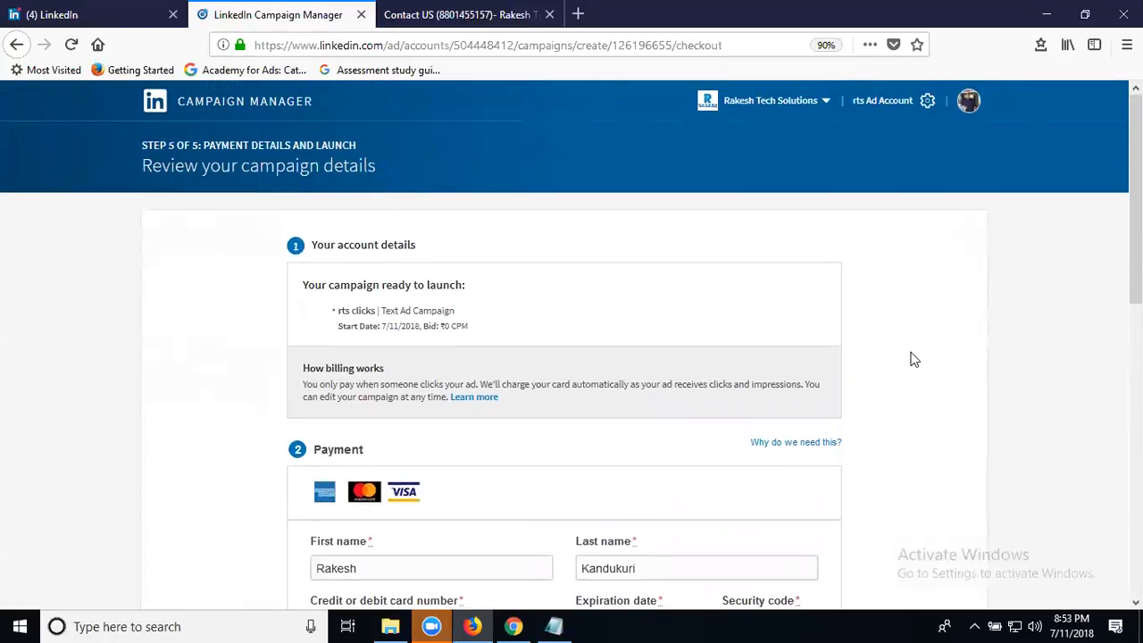
left_click(801, 105)
left_click(699, 218)
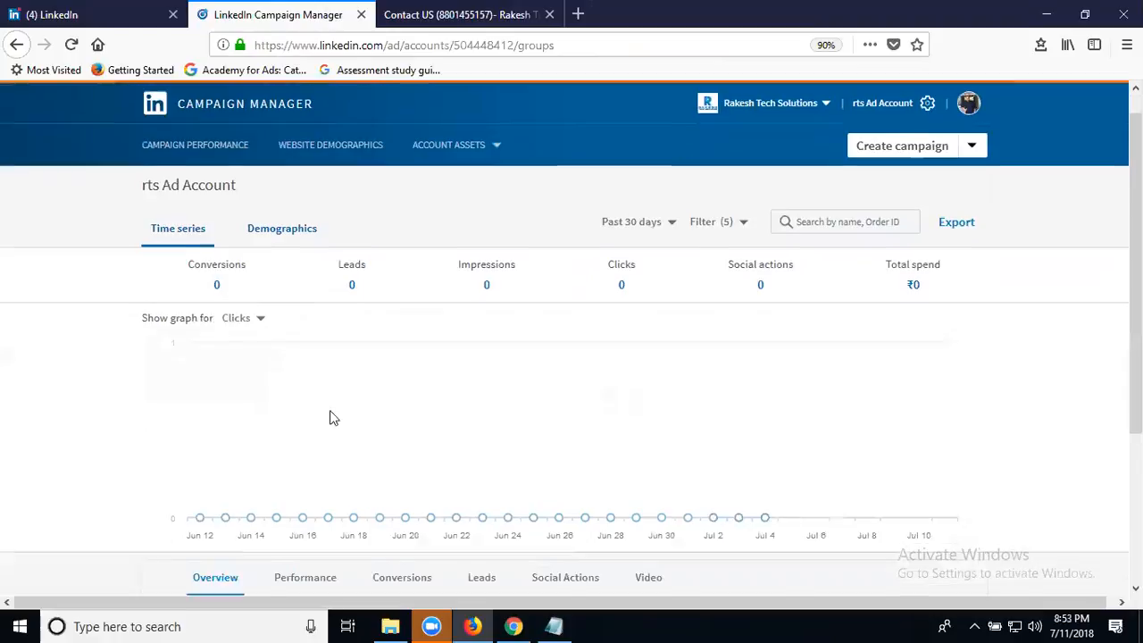
In the Default Campaign Group, pause both 'rtd leads generate' and 'rts clicks' campaigns.
scroll(326, 406, "down", 3)
left_click(251, 454)
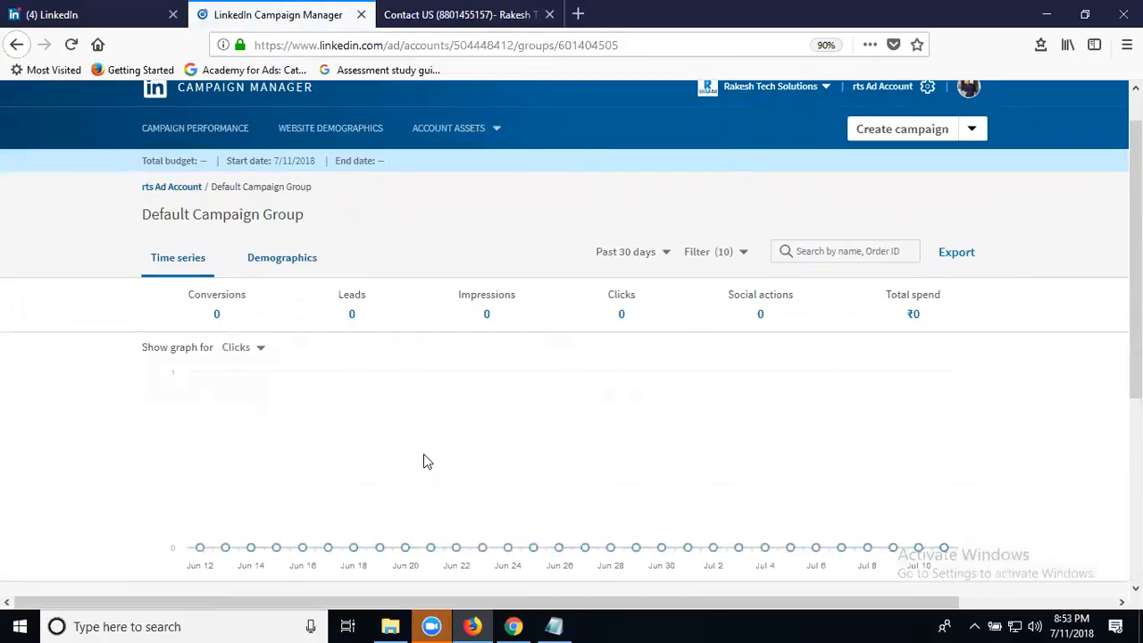
scroll(425, 456, "down", 4)
left_click(414, 401)
left_click(402, 432)
left_click(414, 470)
left_click(407, 502)
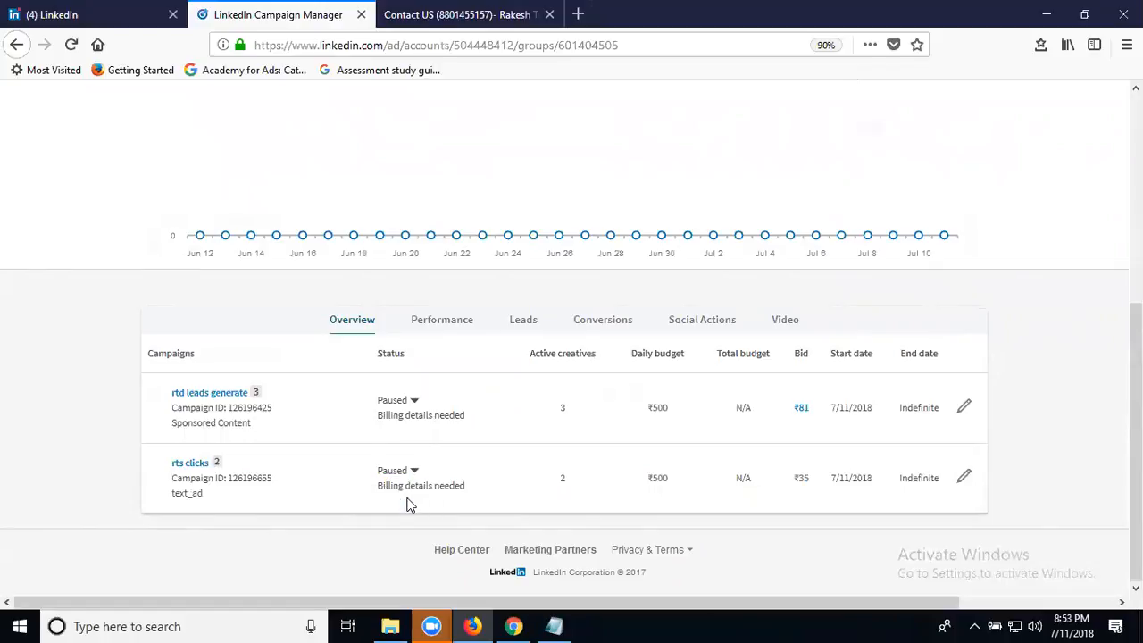